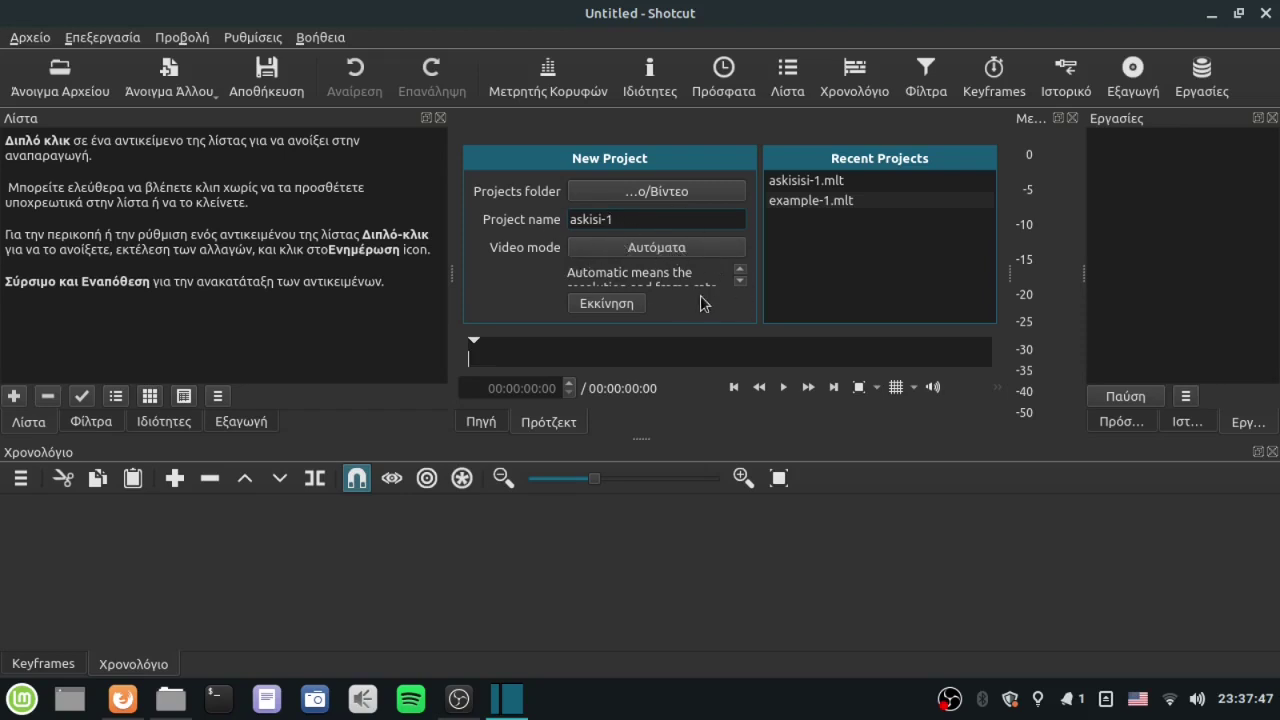
Start the askisi-1 project with automatic video mode and open Vineyard - 924.mp4 from the Λήψεις folder
left_click(601, 306)
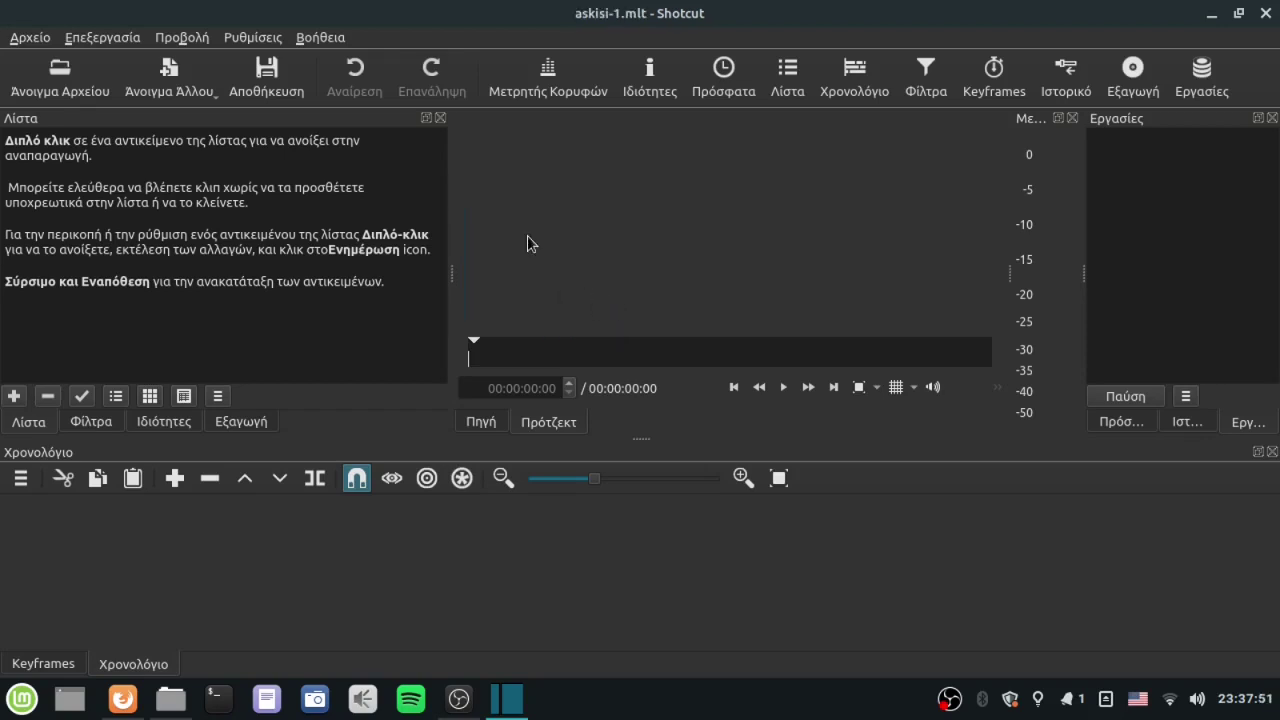
left_click(66, 84)
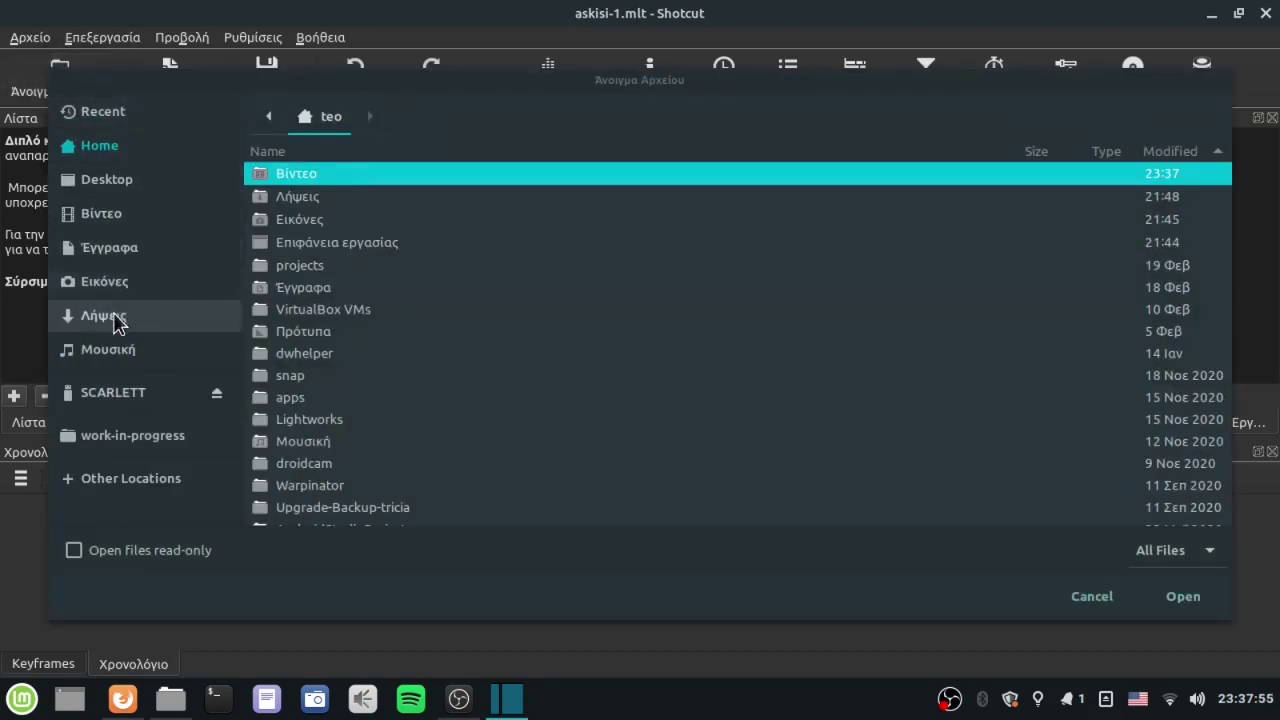
left_click(110, 316)
left_click(343, 200)
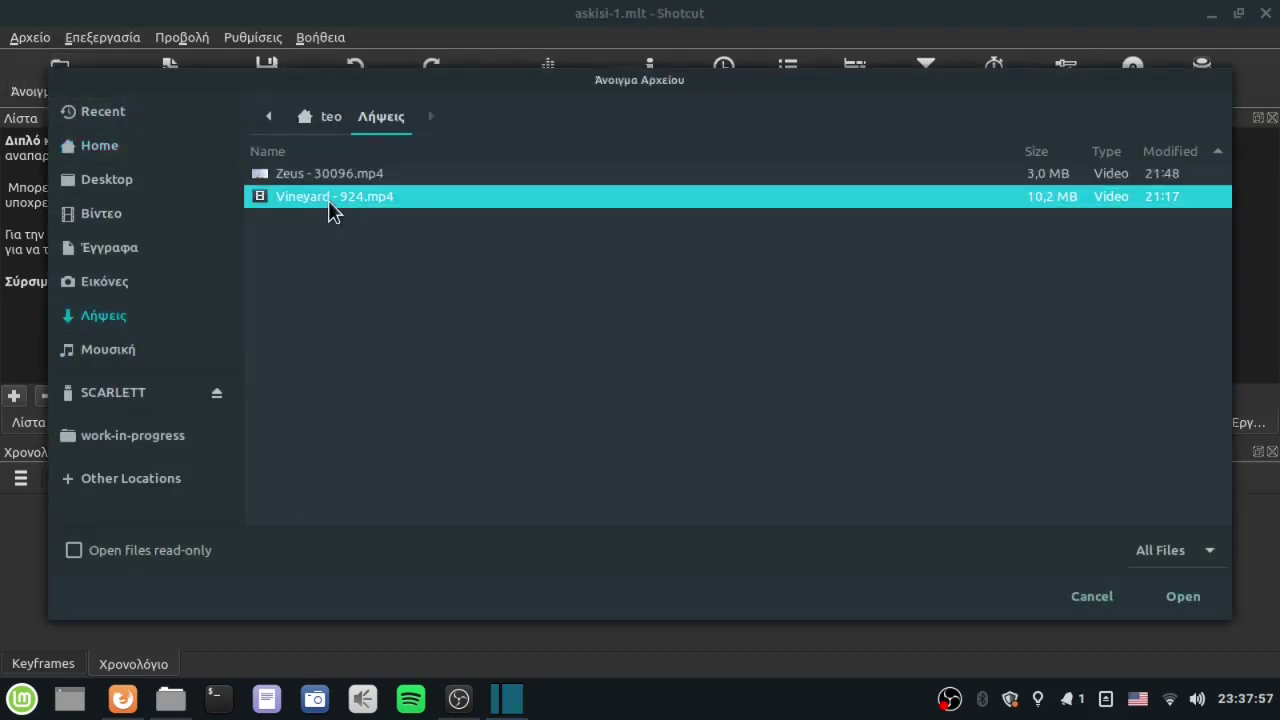
double_click(324, 205)
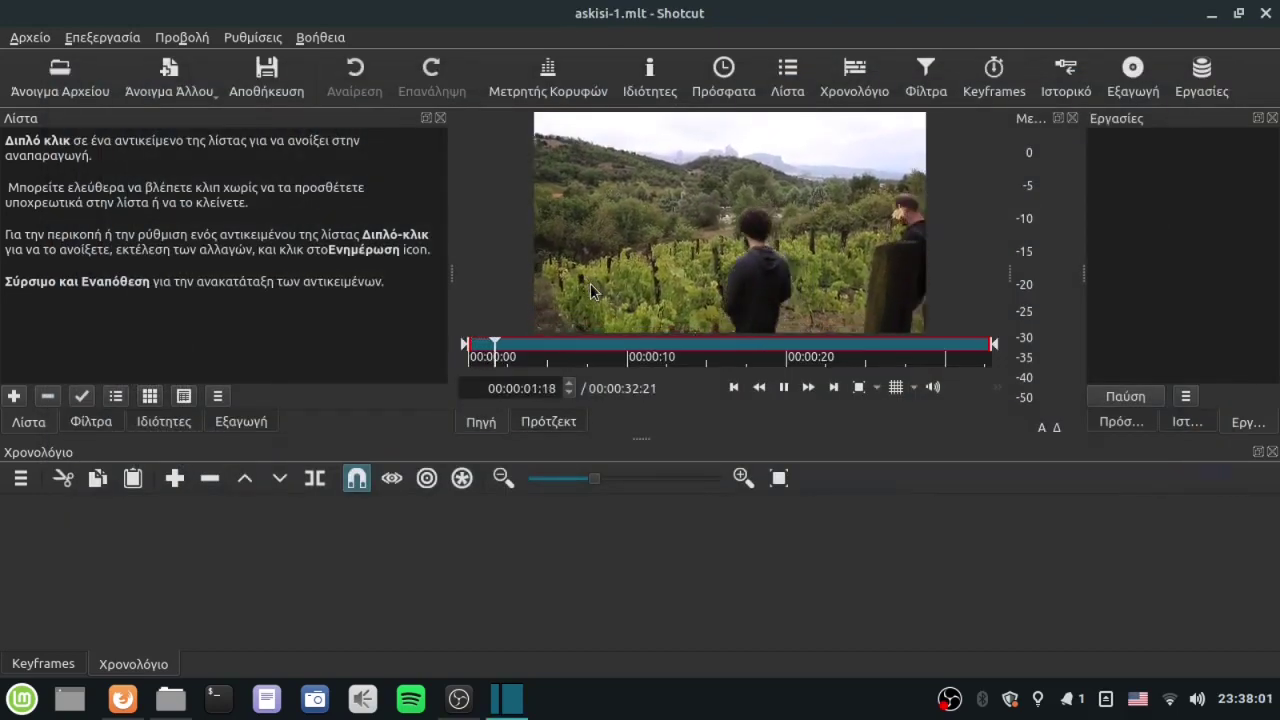
Skim through the vineyard video and place the whole clip at the start of a new video track in the timeline
left_click(683, 352)
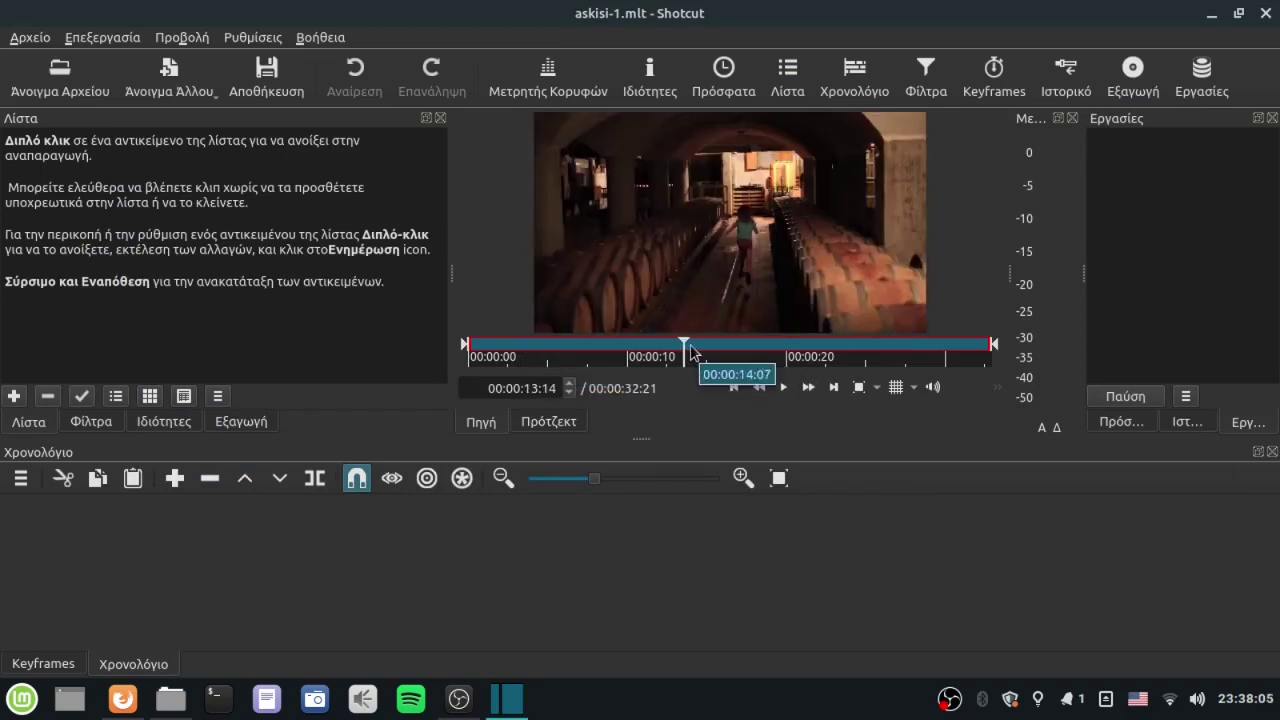
left_click(800, 358)
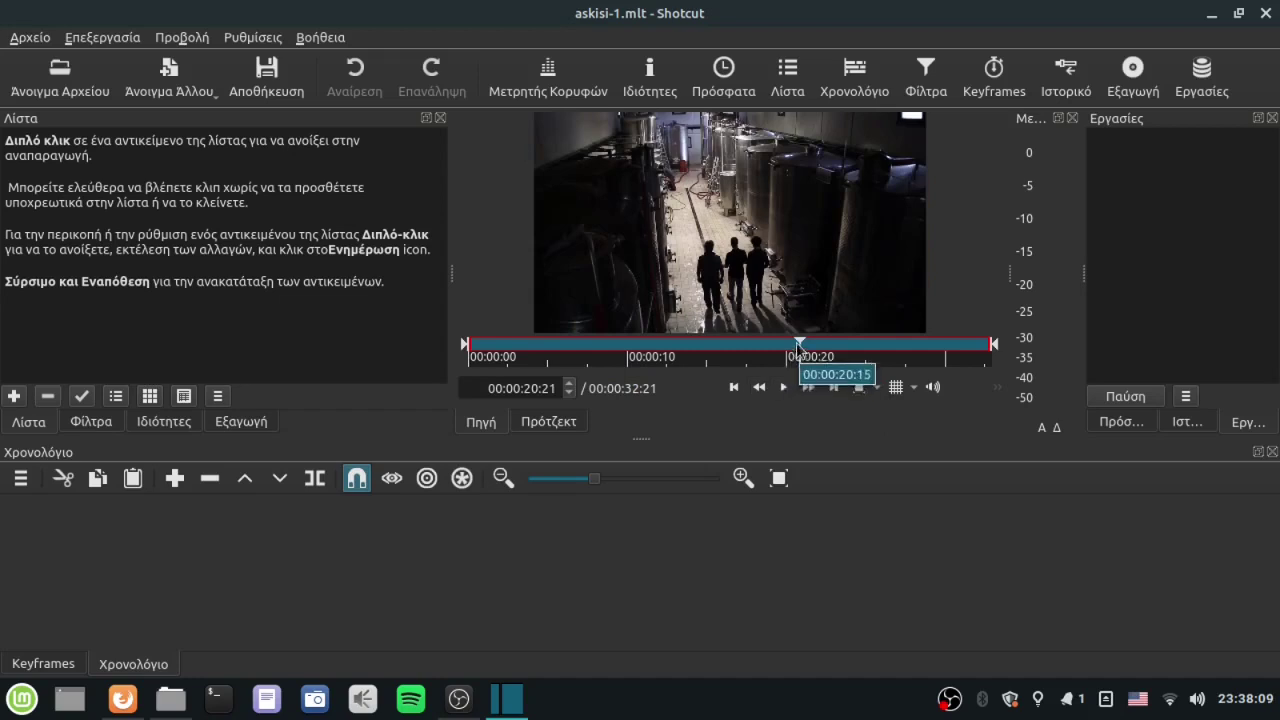
left_click(717, 348)
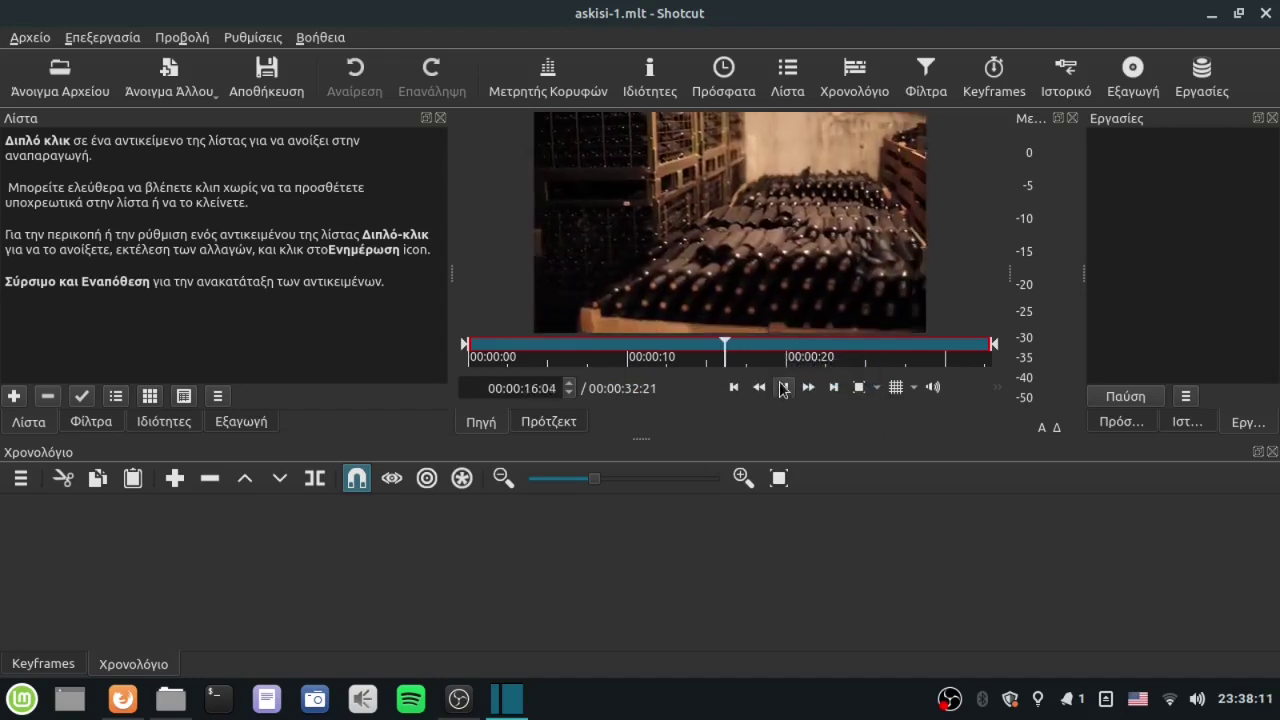
left_click(784, 388)
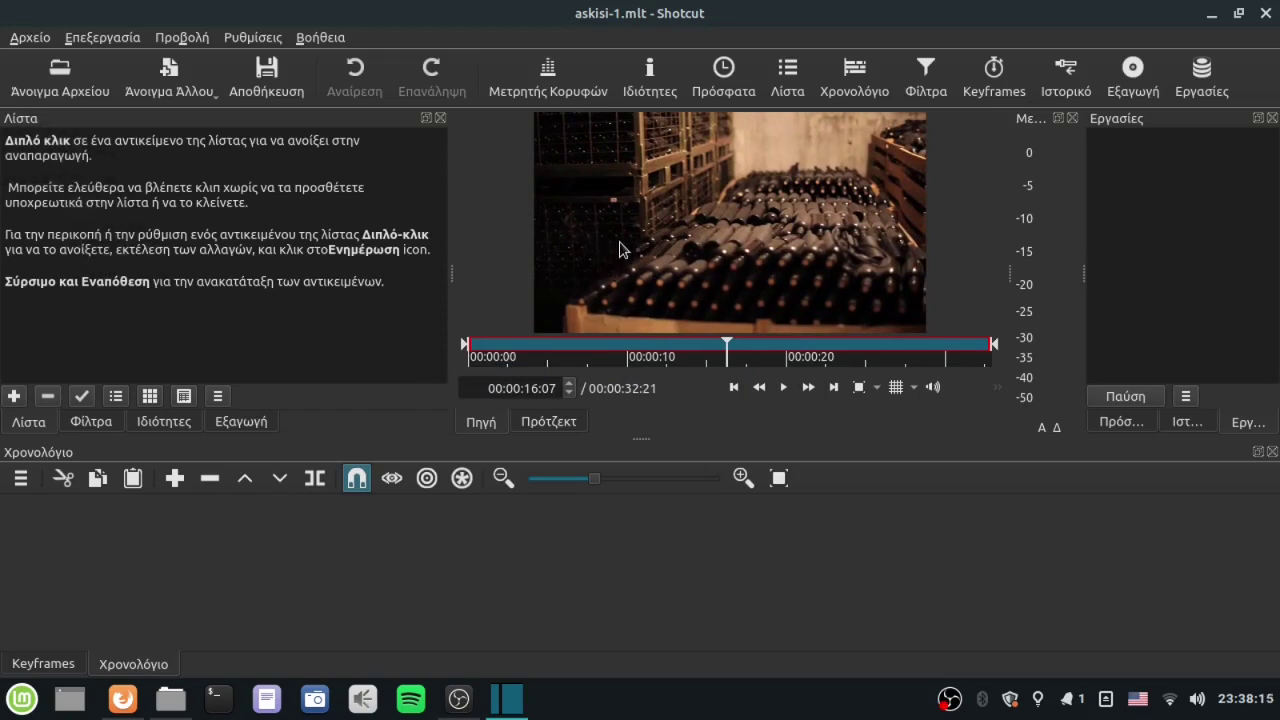
left_click_drag(664, 233, 258, 542)
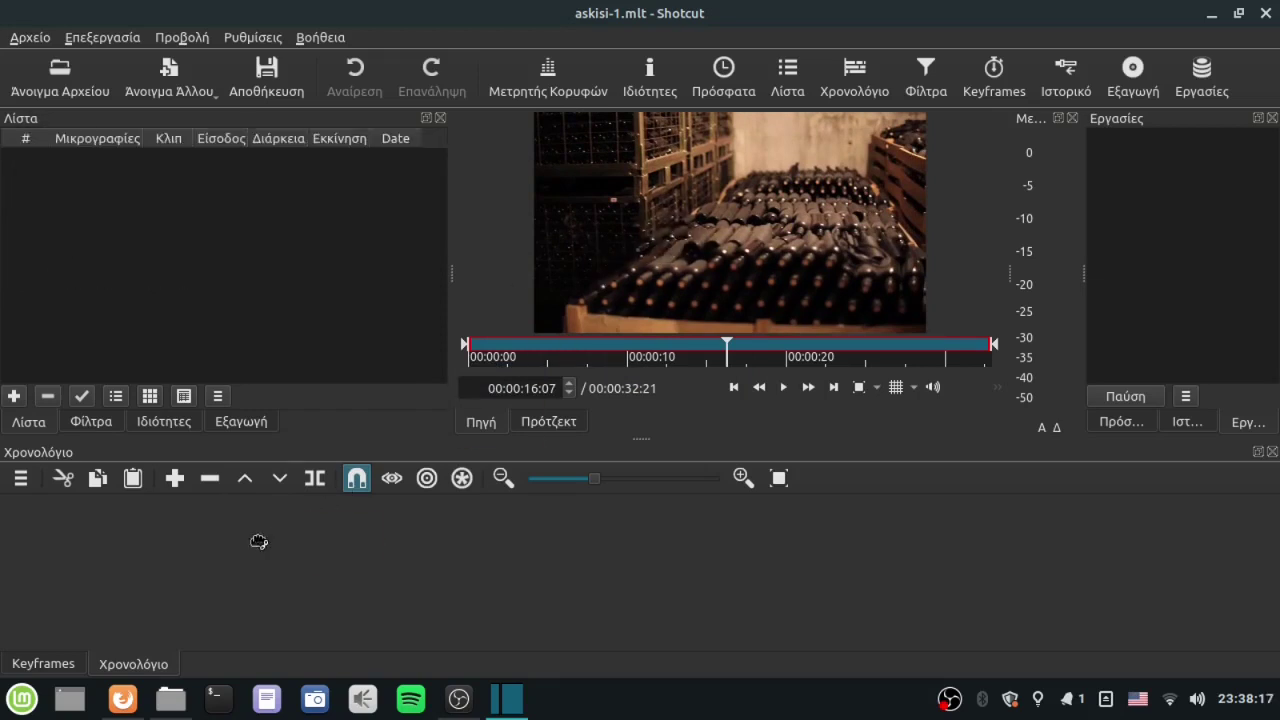
left_click_drag(125, 577, 131, 577)
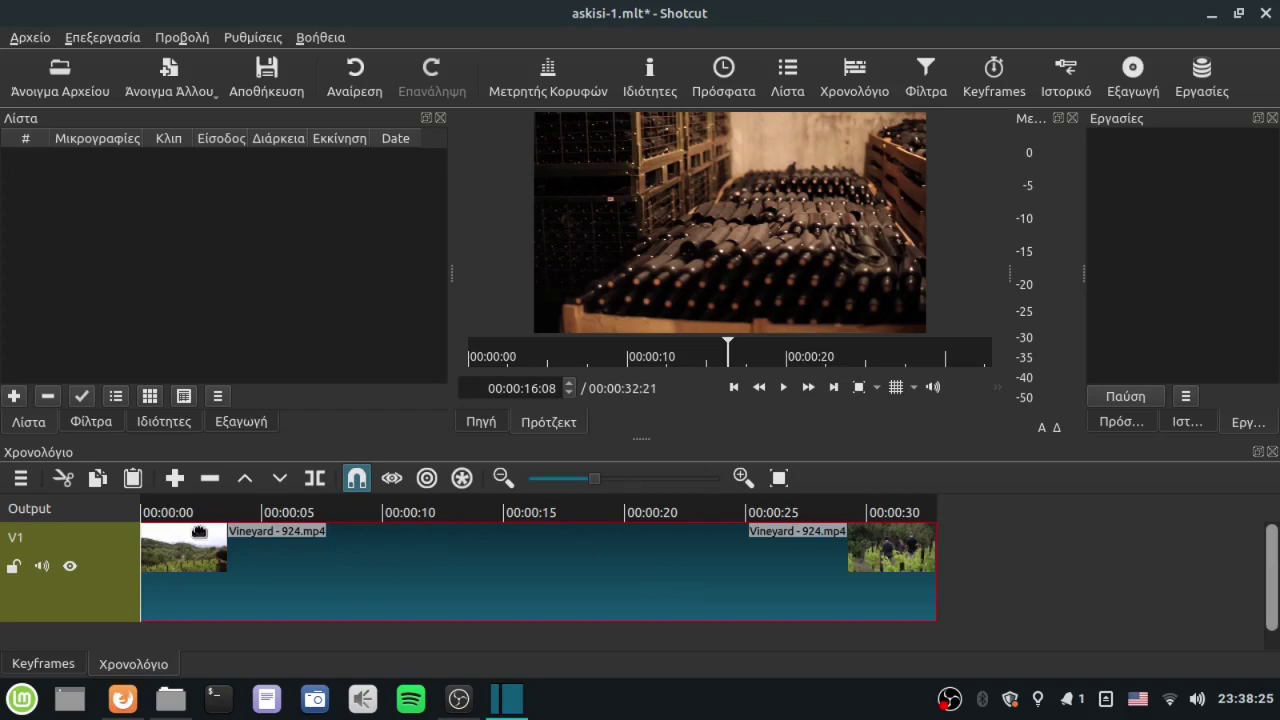
Shorten the end of the timeline clip to about 00:00:21:20 and cut away everything after 00:00:18:17
left_click_drag(183, 527, 593, 565)
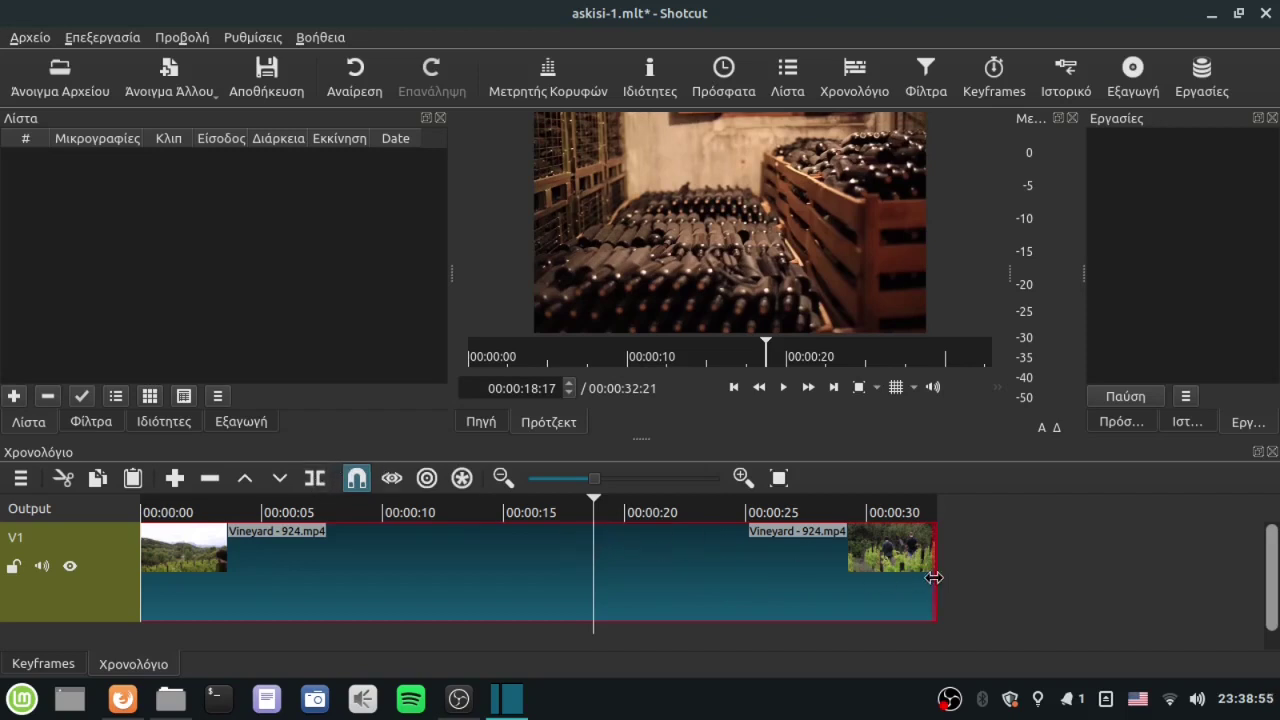
left_click_drag(934, 577, 666, 579)
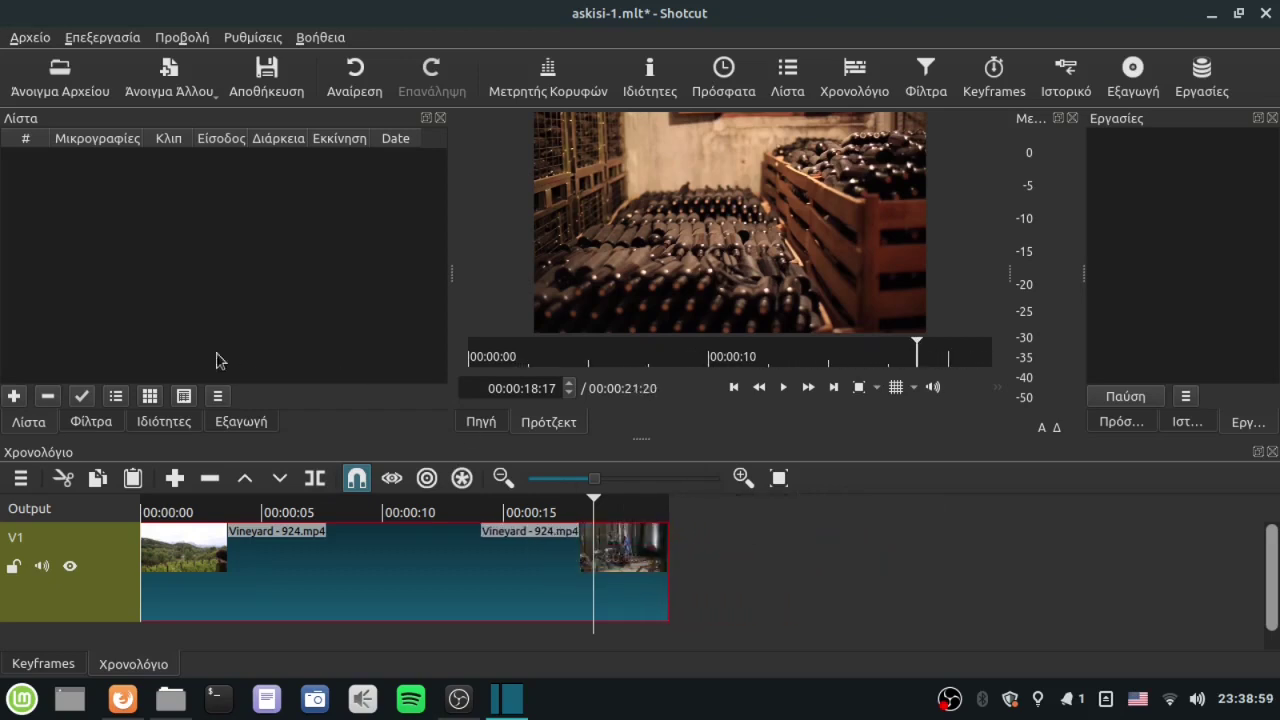
left_click(314, 478)
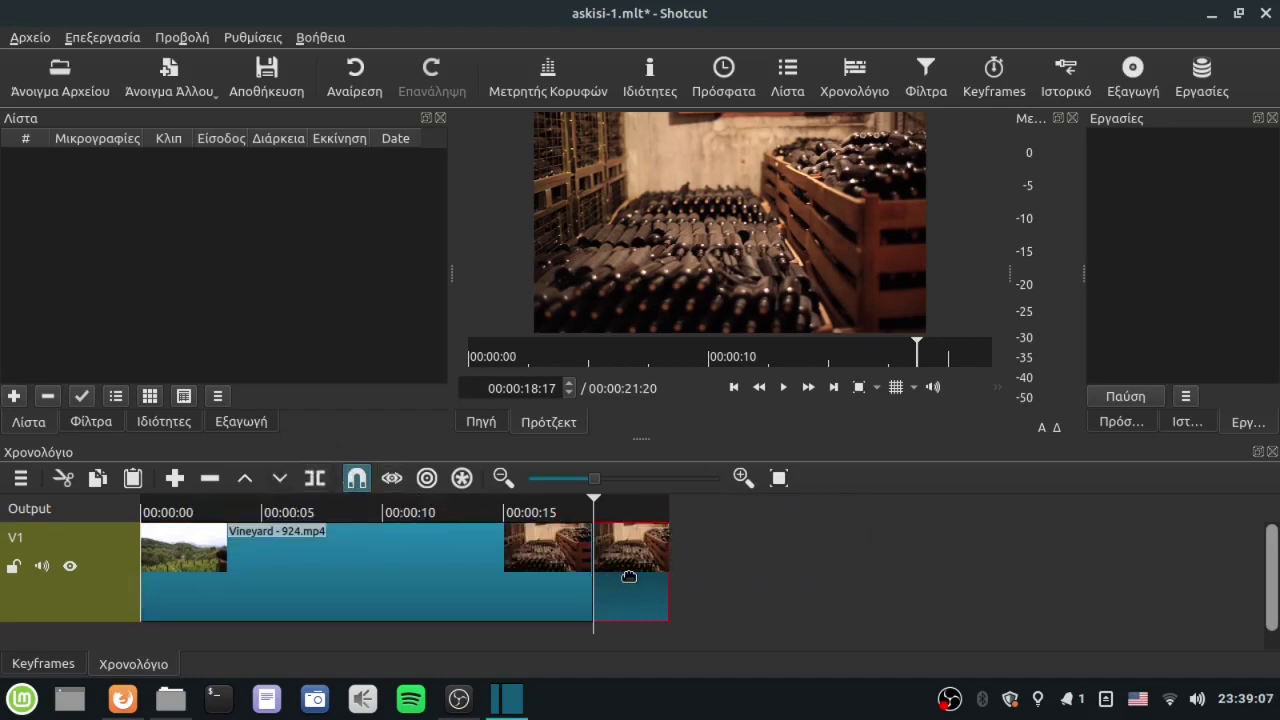
key("Delete")
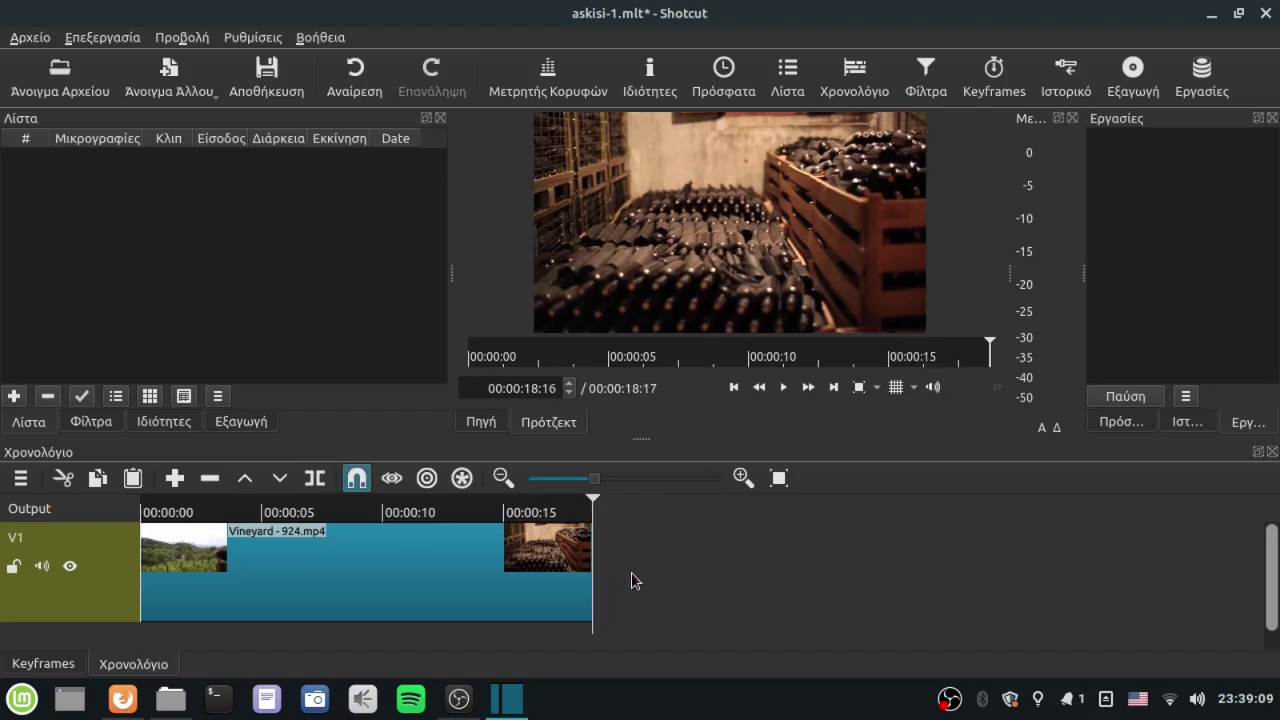
Fit the timeline to the clip and split it at 00:00:11:16 and again at 00:00:14:08
left_click_drag(614, 487, 630, 492)
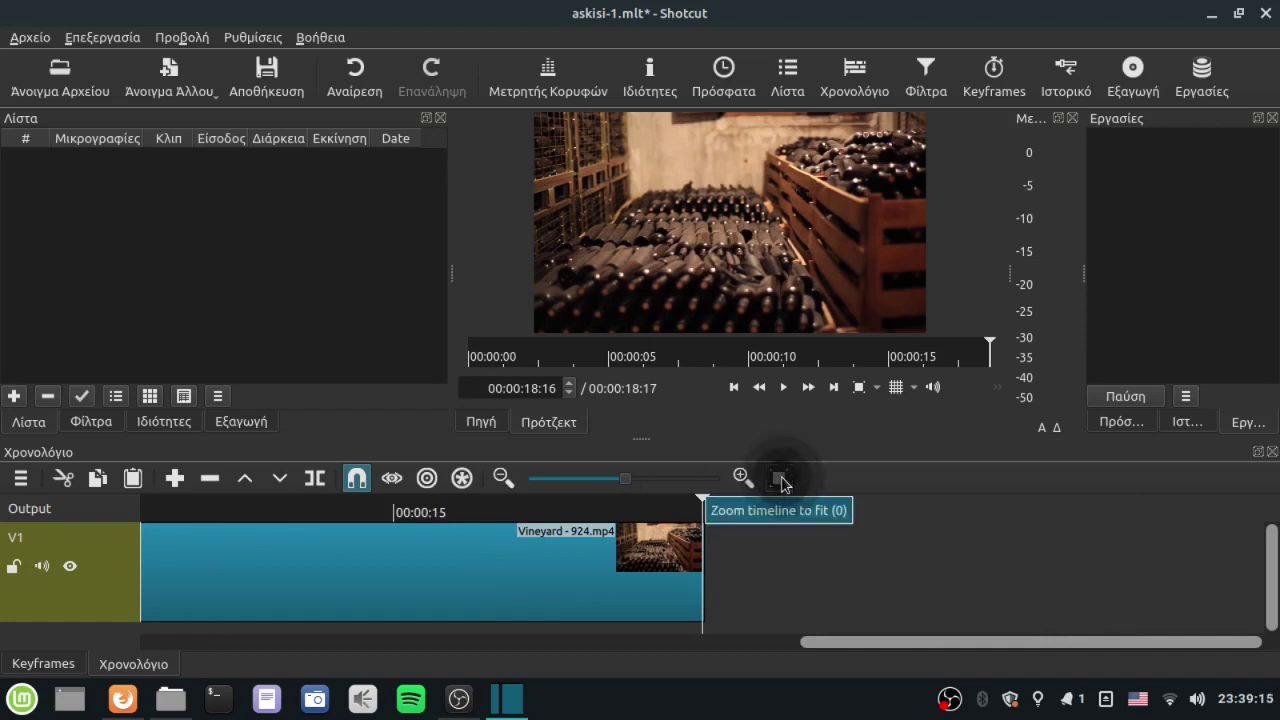
left_click(780, 478)
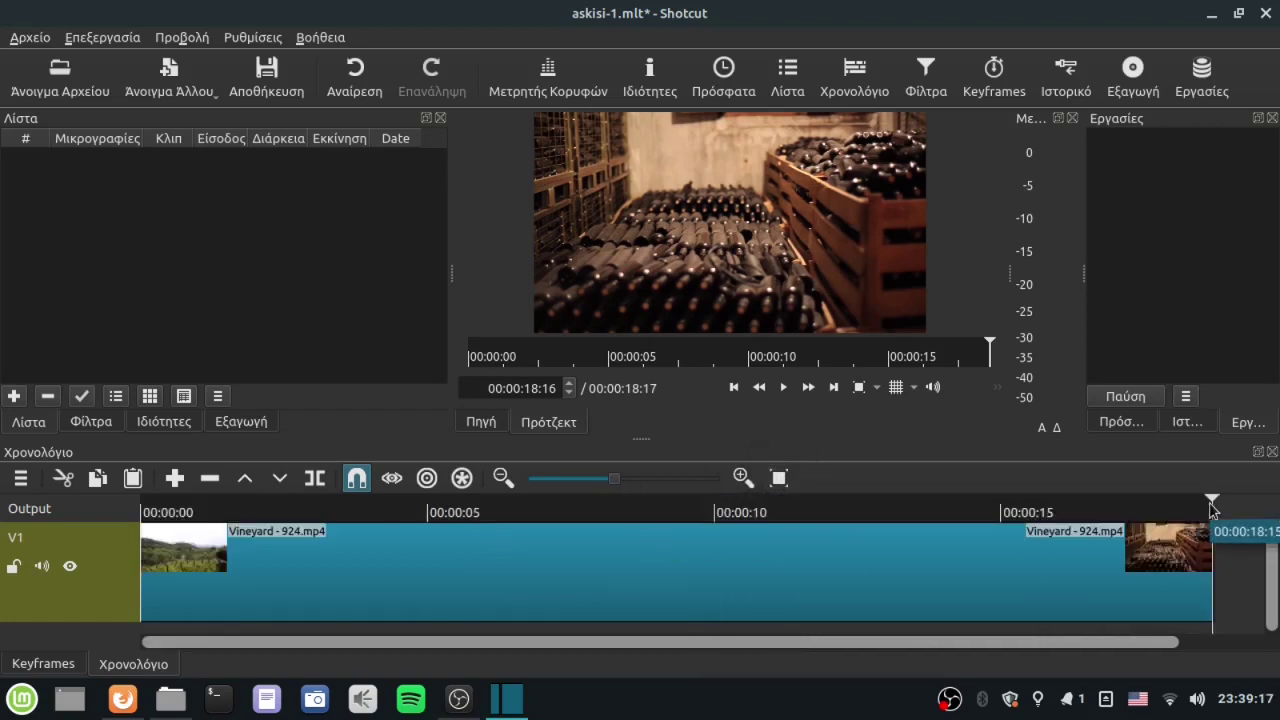
left_click_drag(1209, 502, 809, 549)
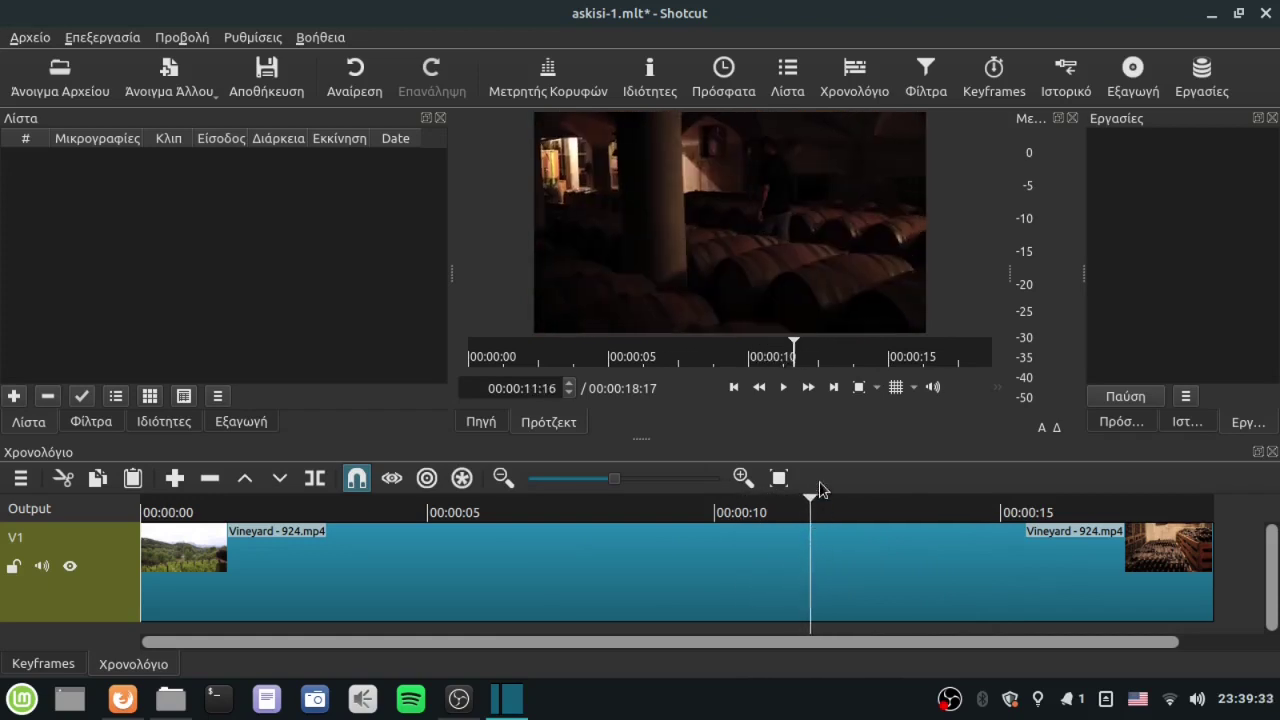
left_click(316, 480)
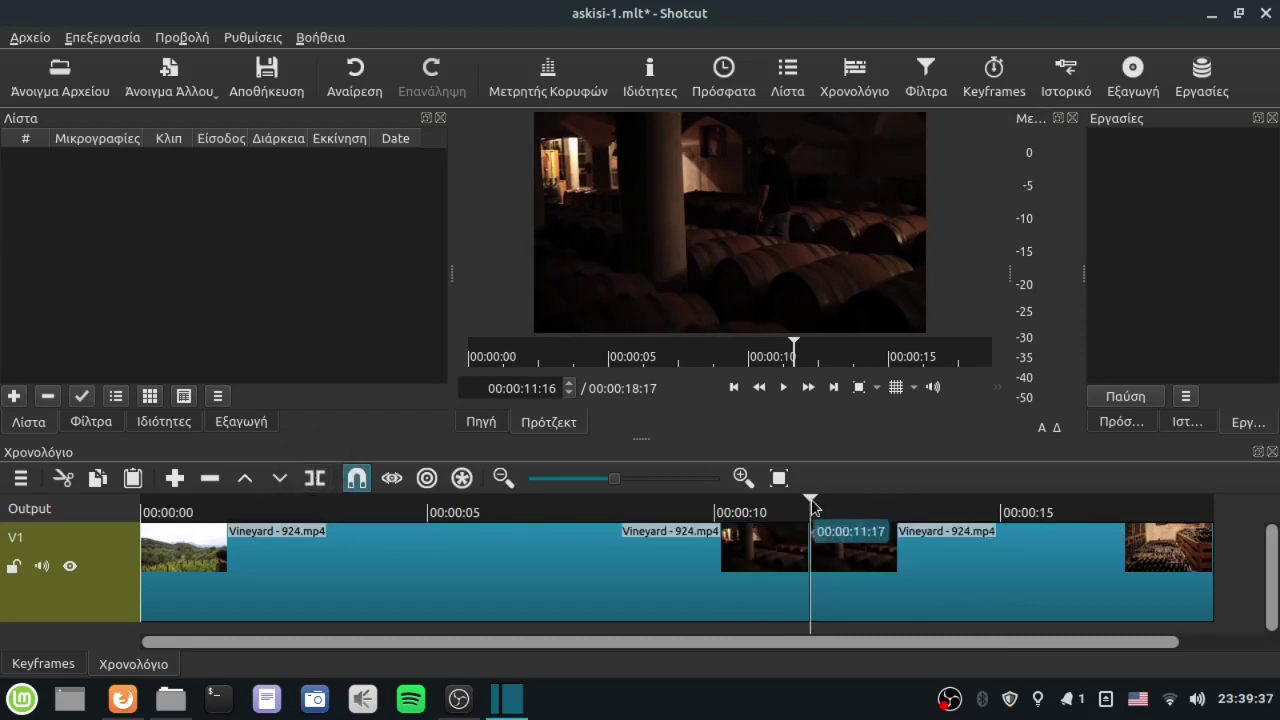
left_click_drag(811, 499, 963, 527)
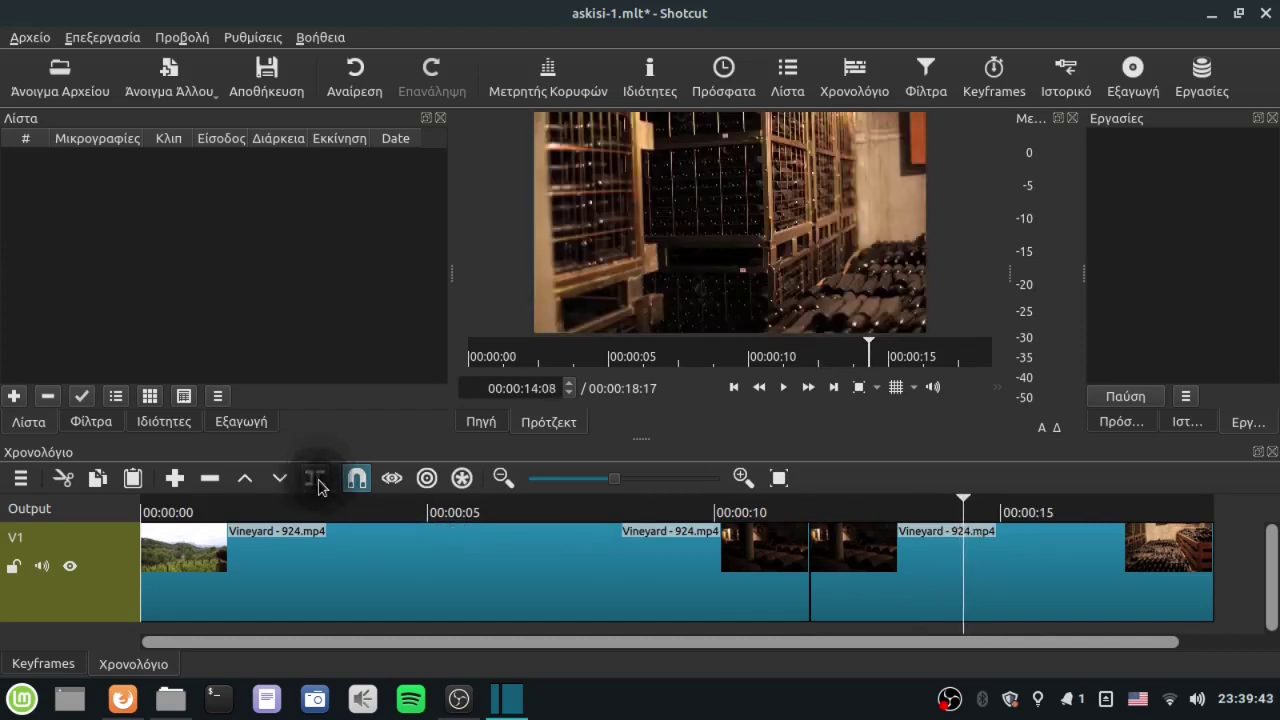
right_click(957, 577)
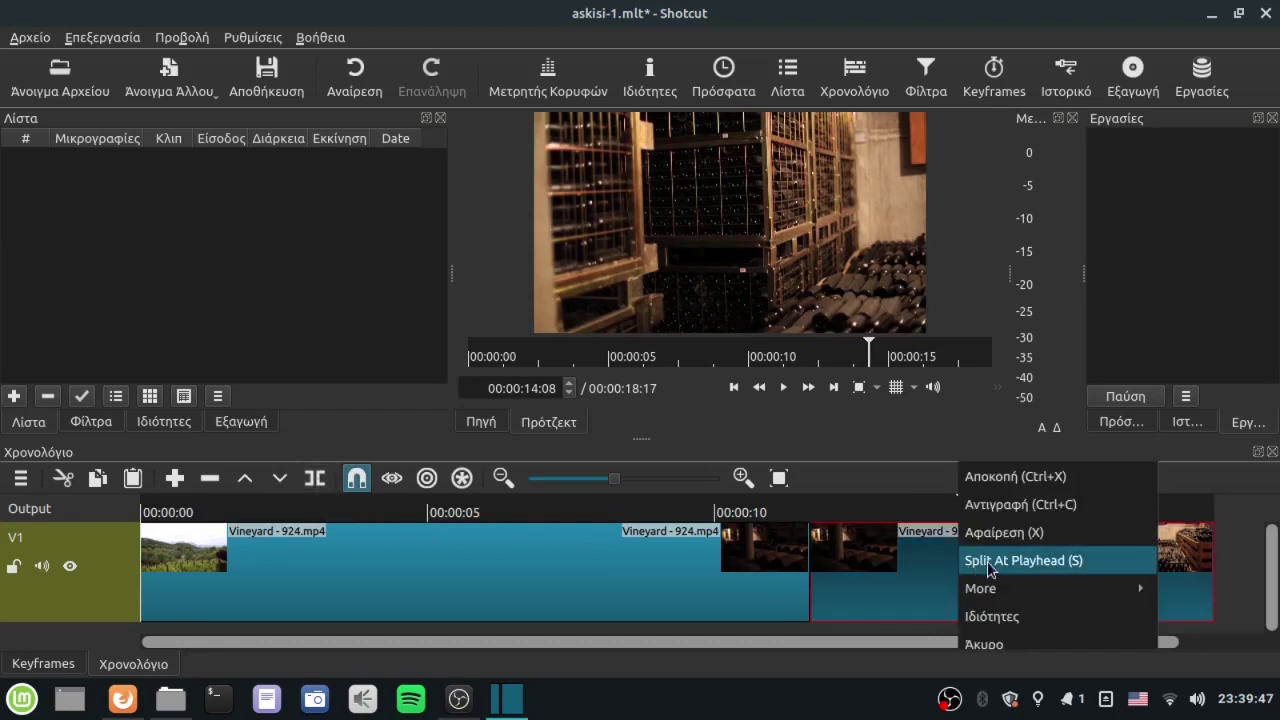
left_click(1007, 563)
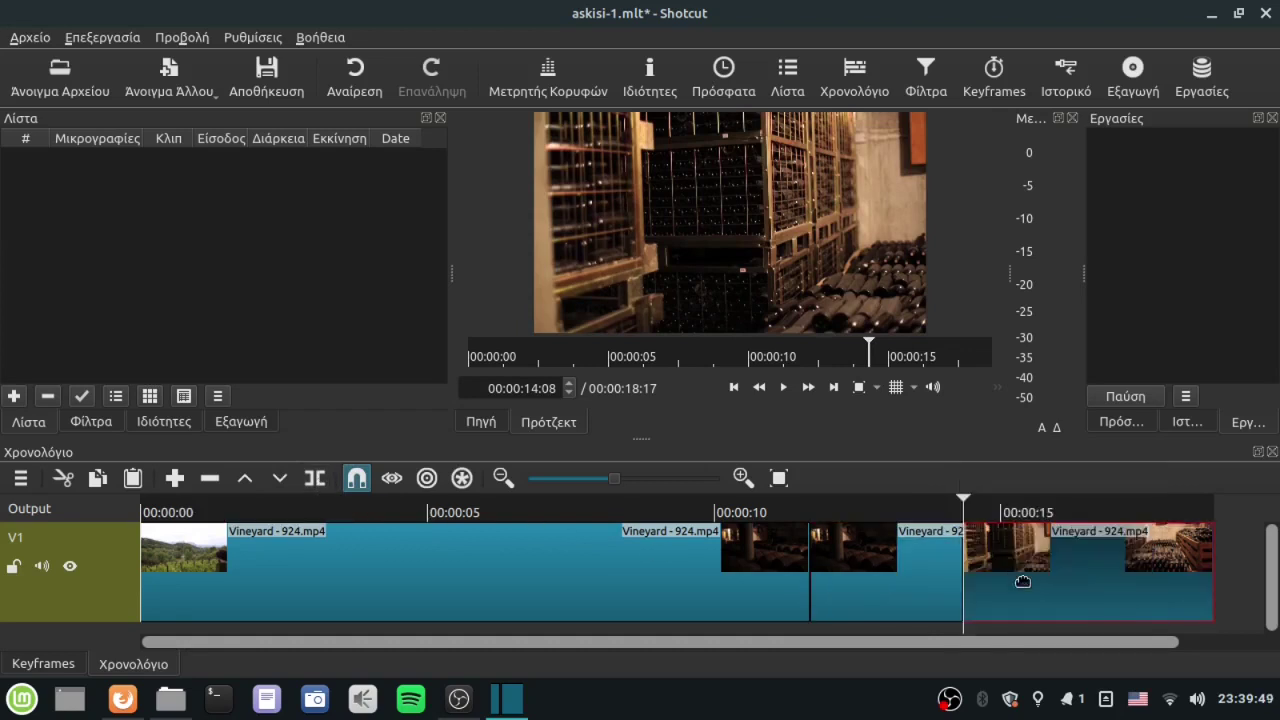
Remove the middle section between the two splits so the following section closes the gap
left_click(905, 579)
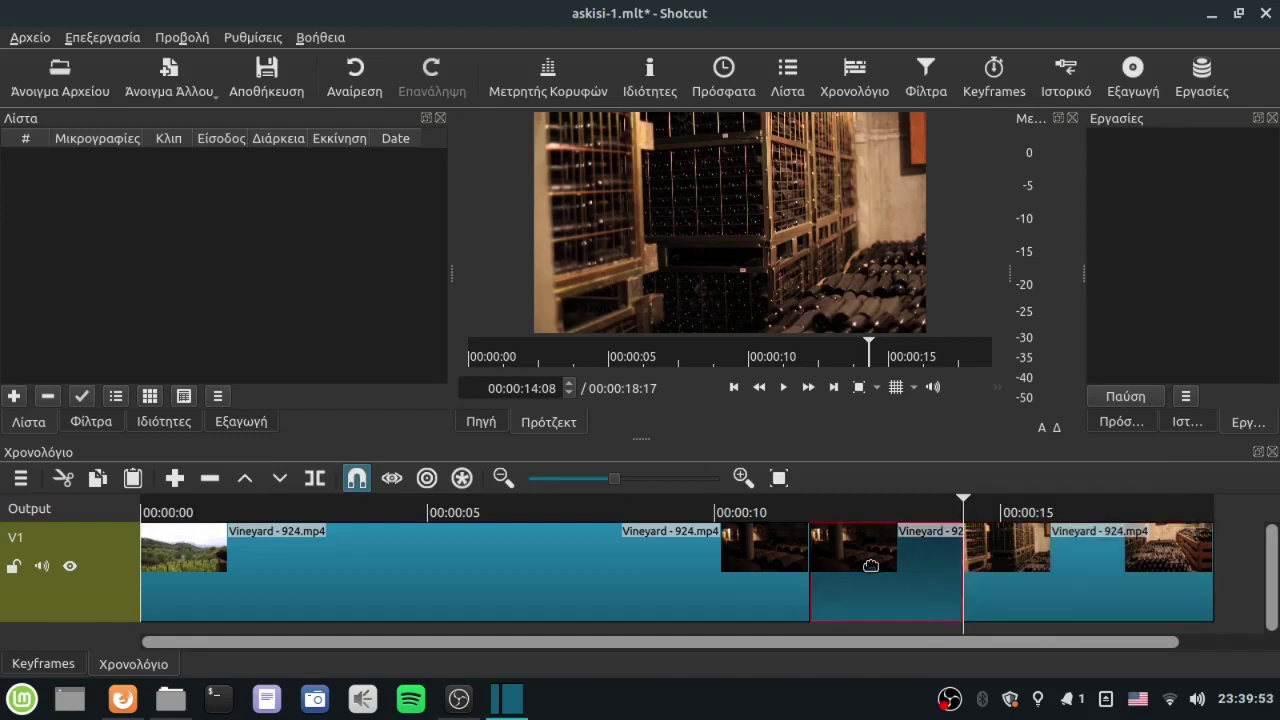
right_click(873, 572)
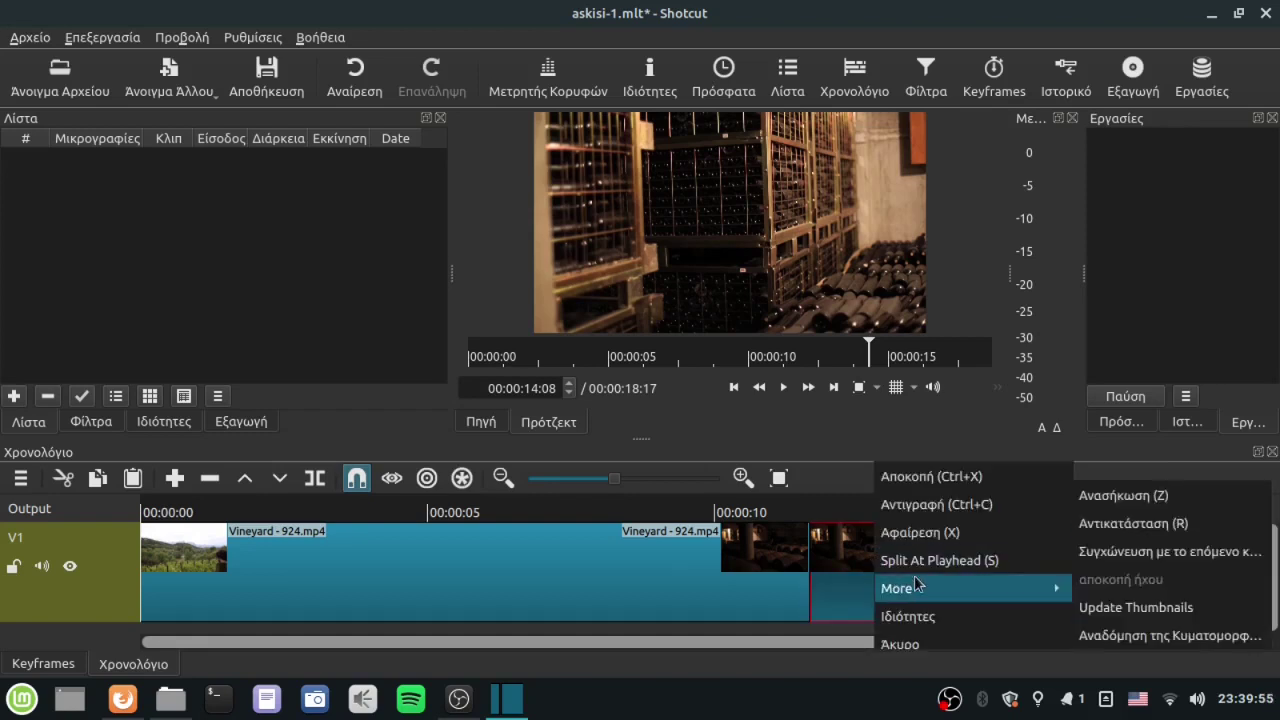
left_click(920, 540)
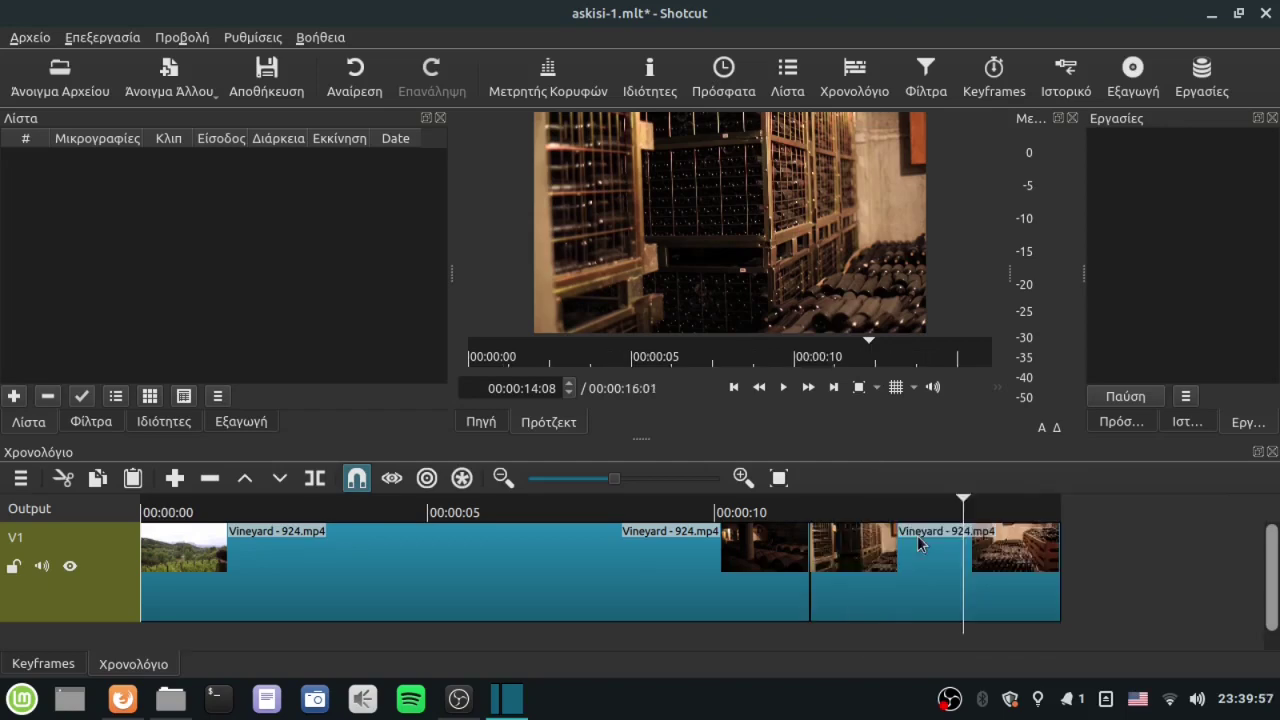
Split the first clip where the vineyard scene changes to the barrels, at 00:00:06:18
left_click_drag(967, 511, 528, 537)
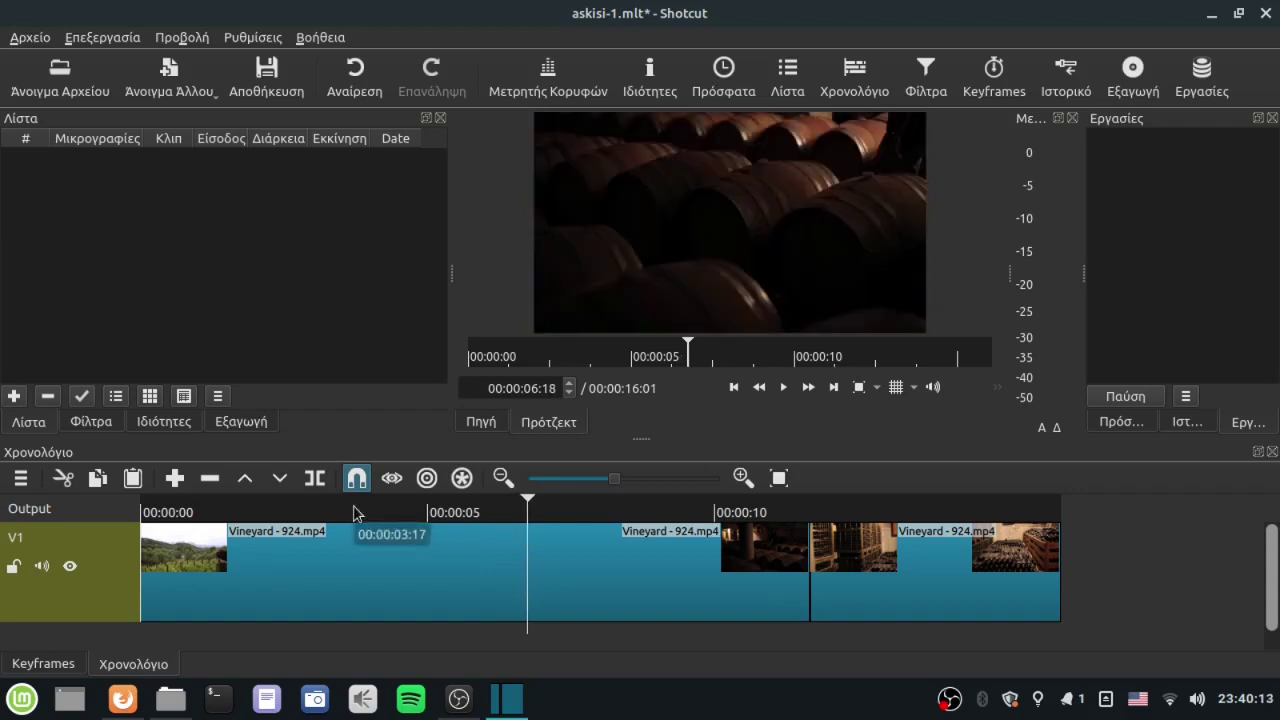
left_click(315, 478)
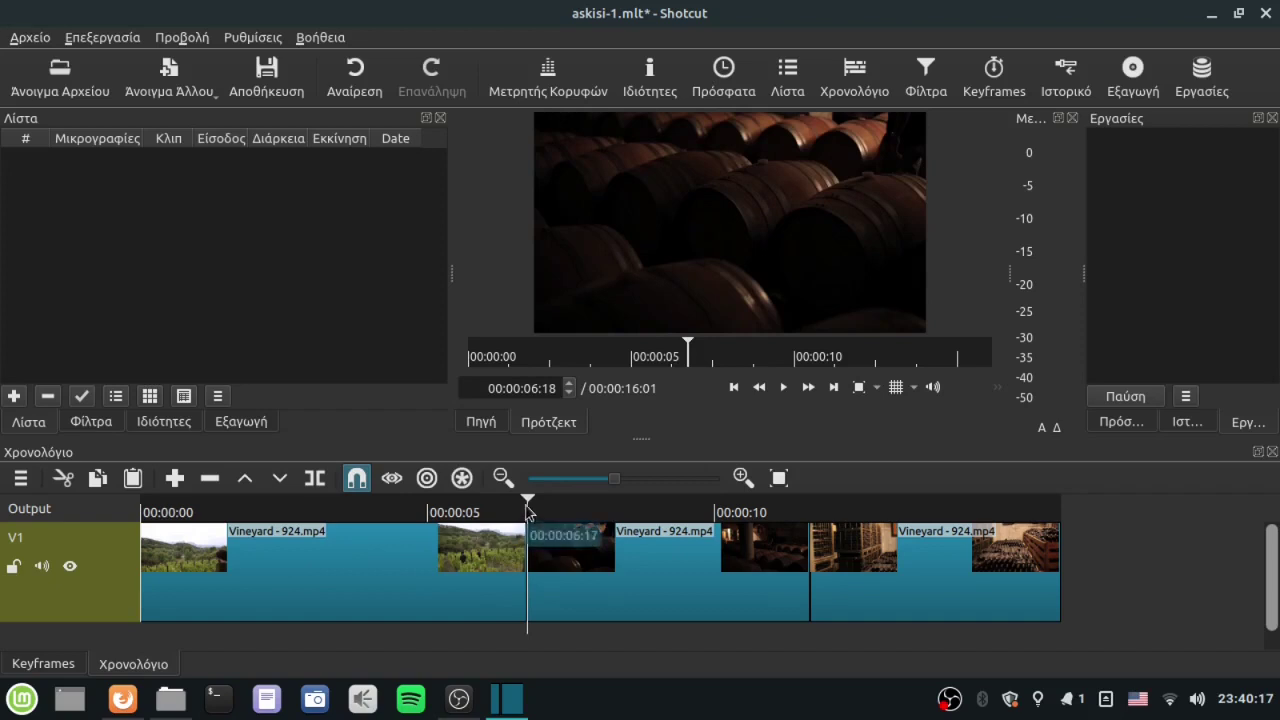
key("Left")
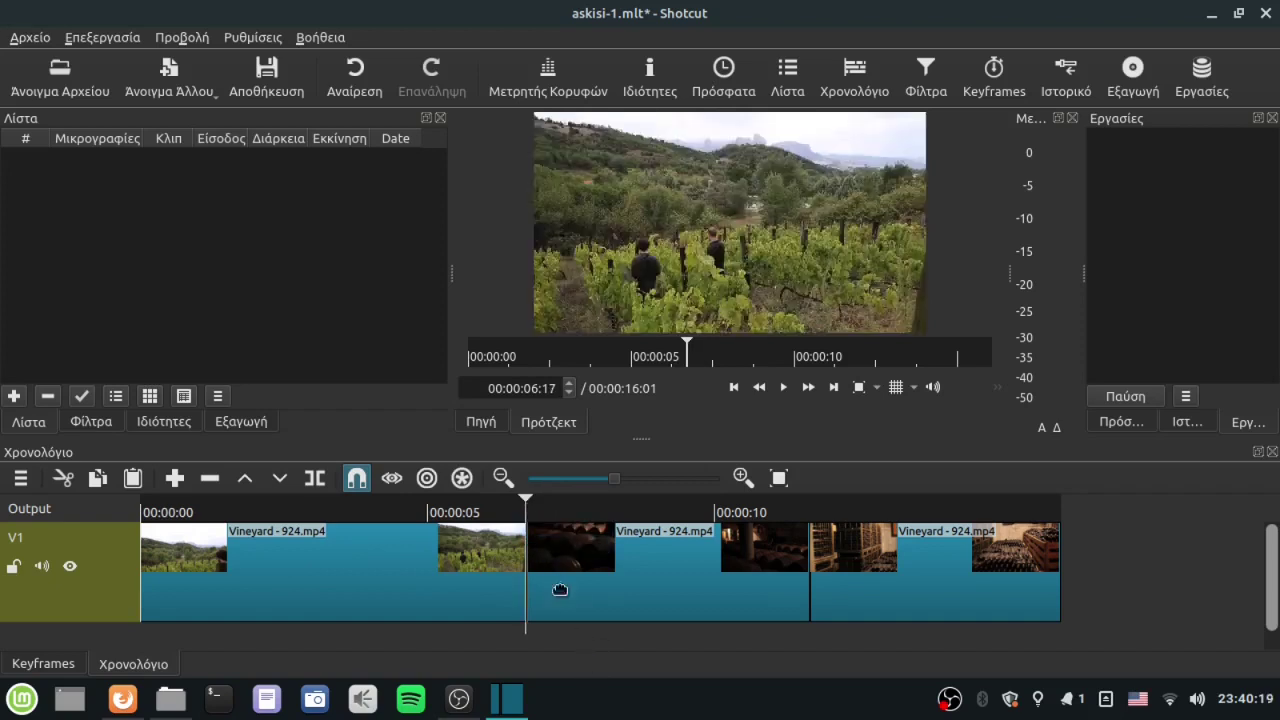
left_click_drag(527, 505, 390, 505)
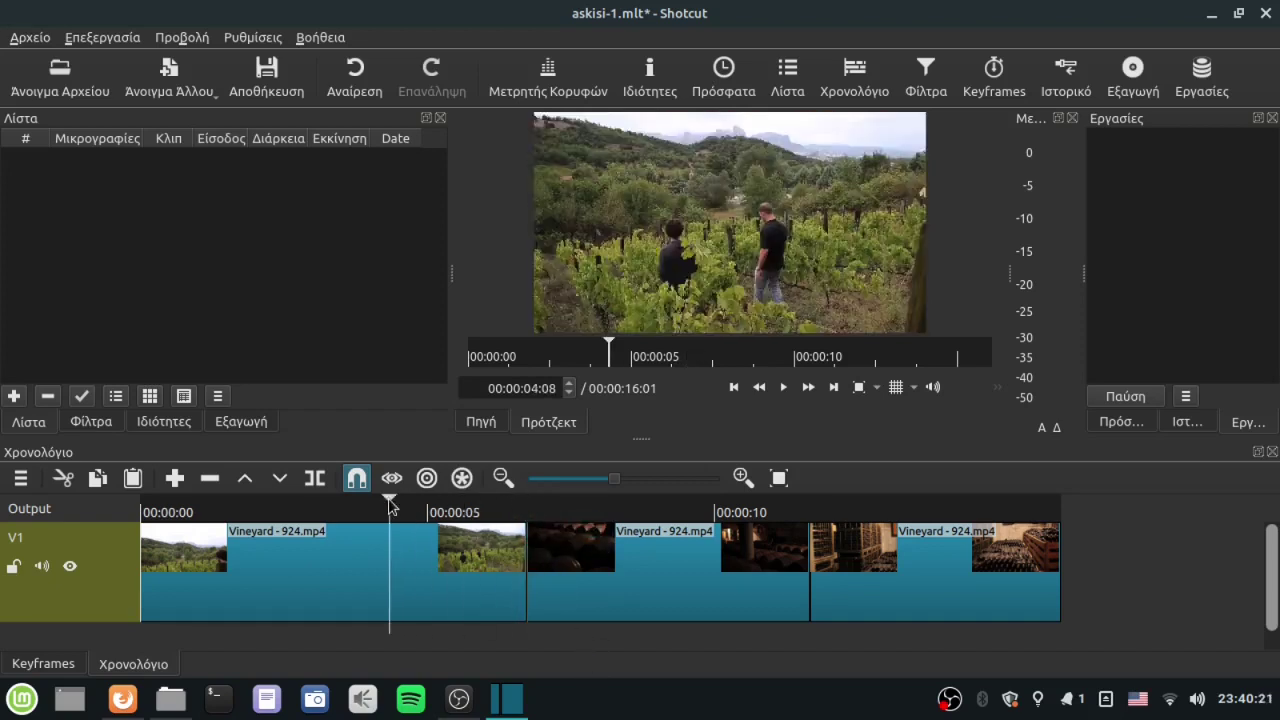
Overlap the start of the barrel clip with the end of the vineyard clip by about one second to create a transition
left_click(626, 574)
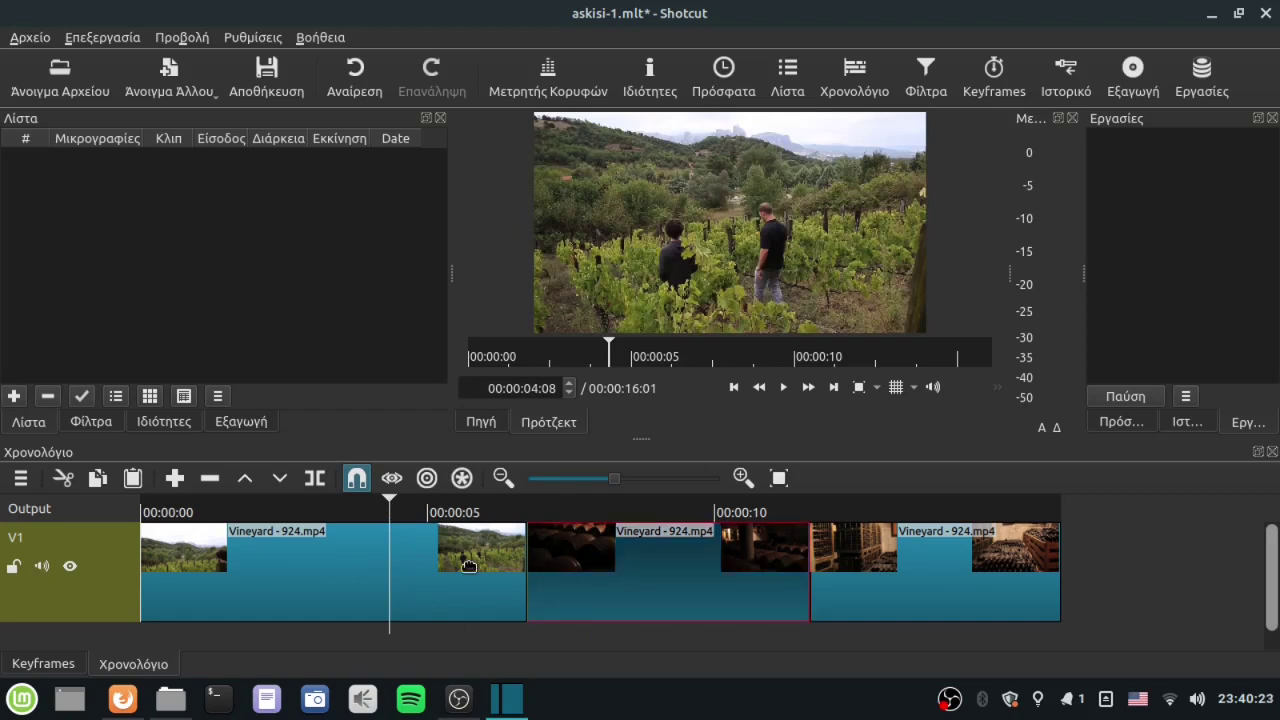
left_click(470, 568)
left_click_drag(390, 505, 360, 506)
left_click(632, 592)
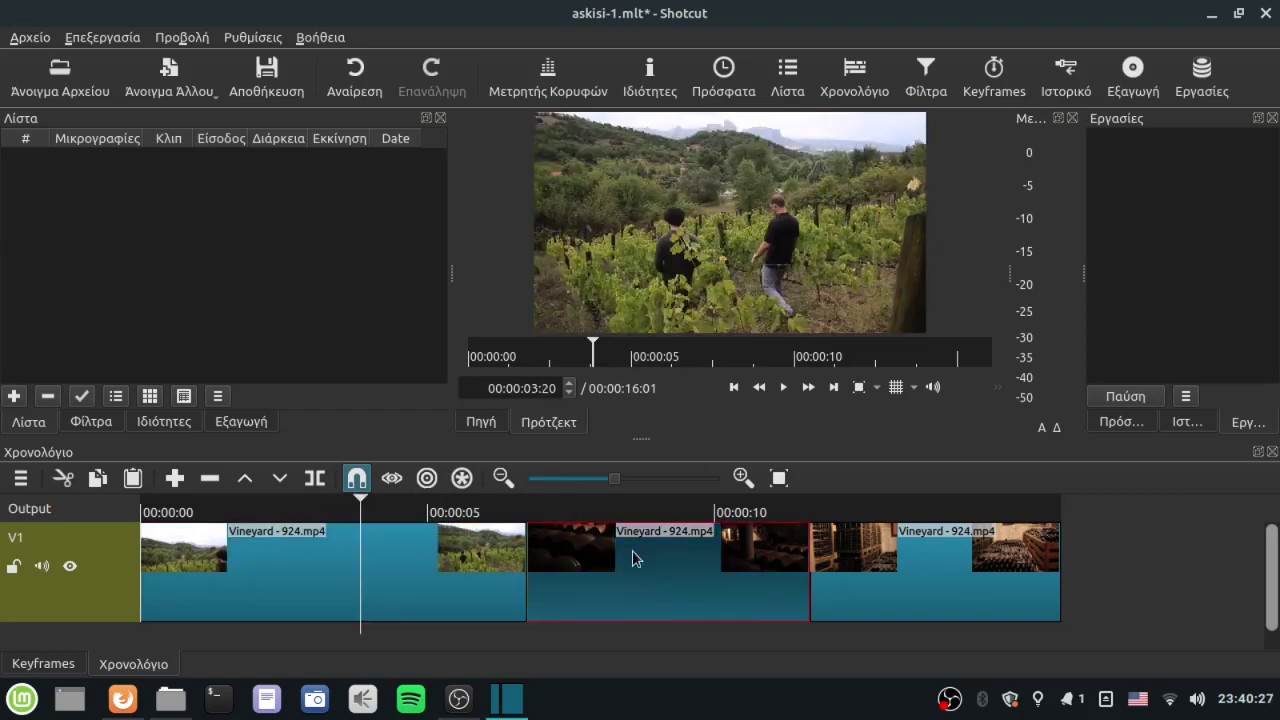
left_click(645, 570)
left_click_drag(648, 571, 585, 566)
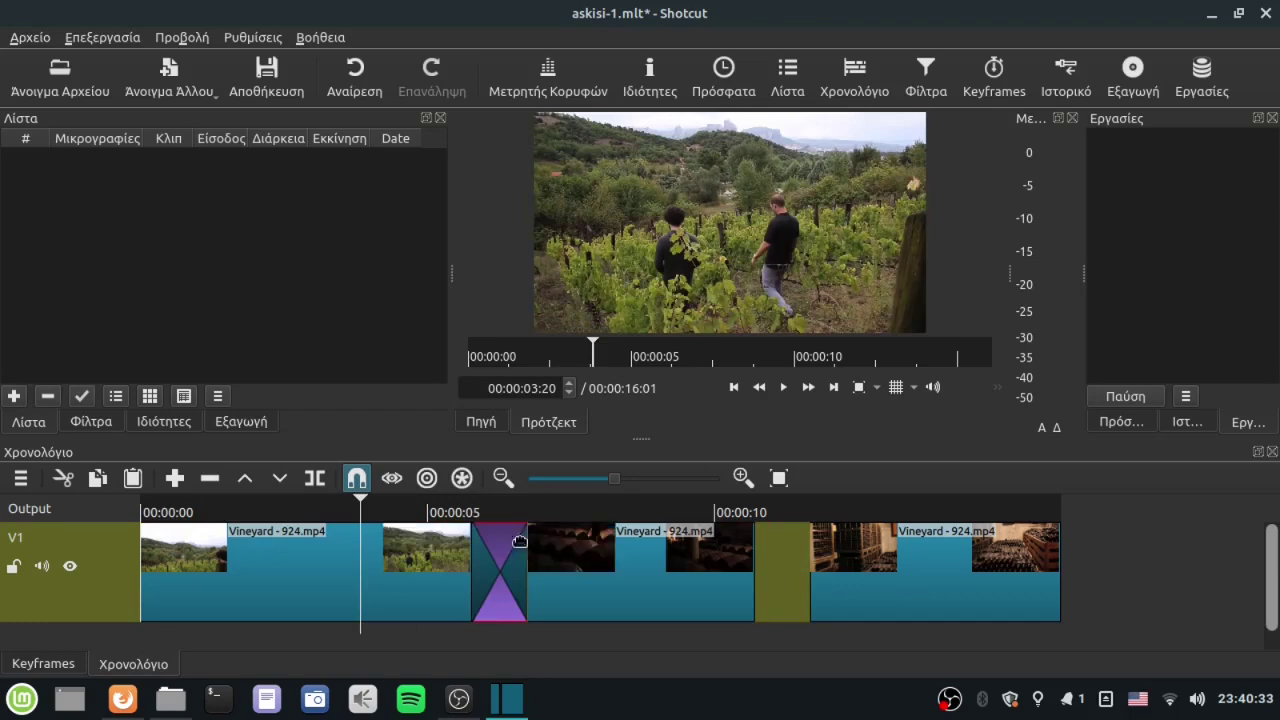
left_click_drag(364, 505, 558, 510)
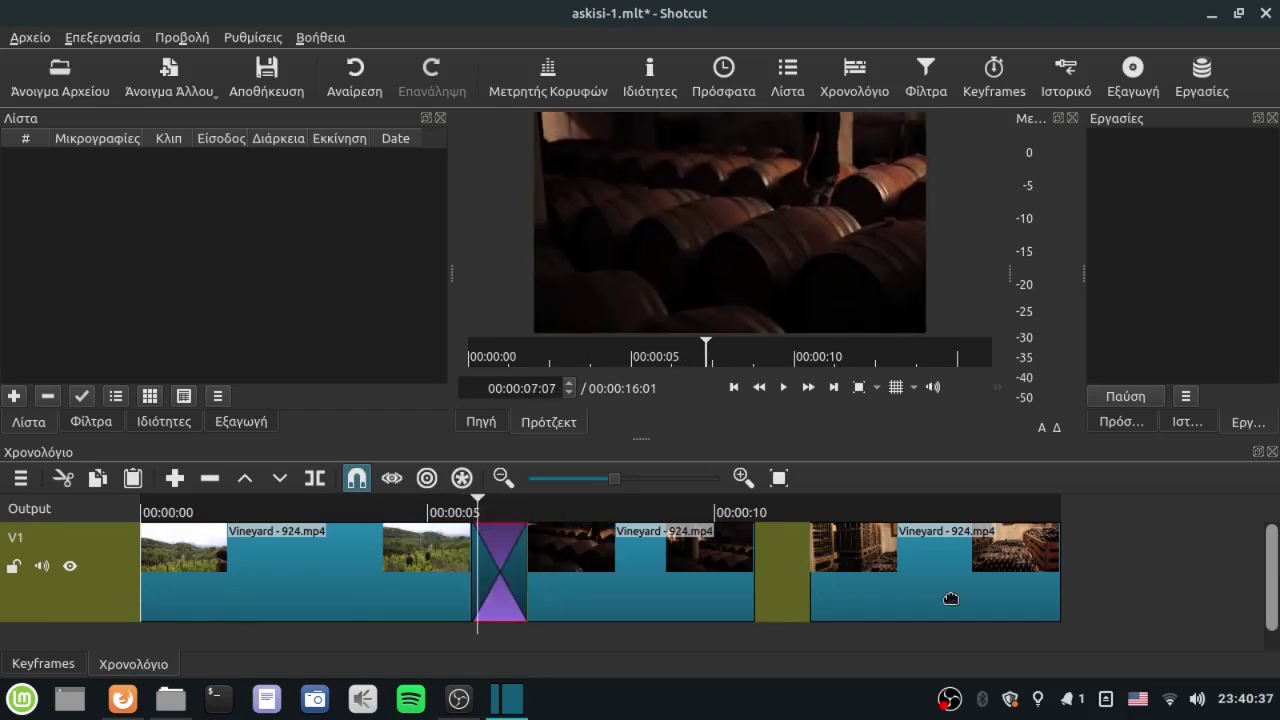
Overlap the start of the bottle cellar clip with the end of the barrel clip by about one second to create a transition
left_click(951, 598)
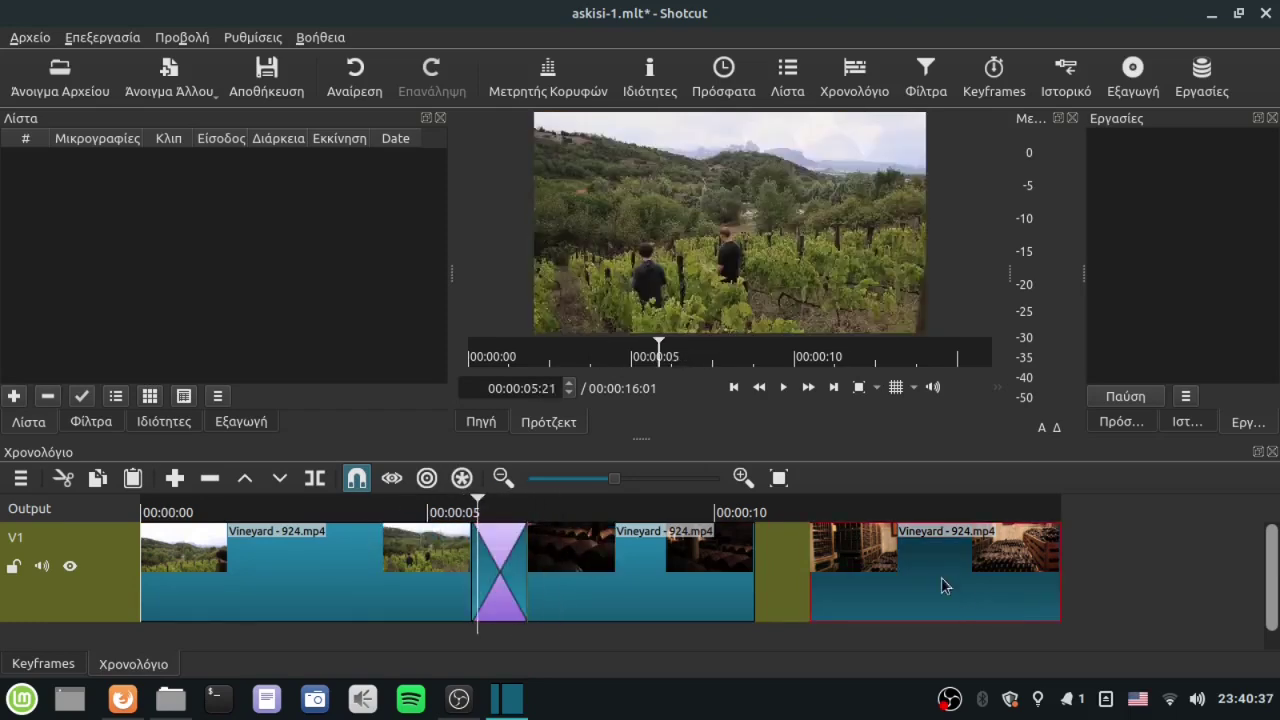
left_click_drag(961, 580, 849, 588)
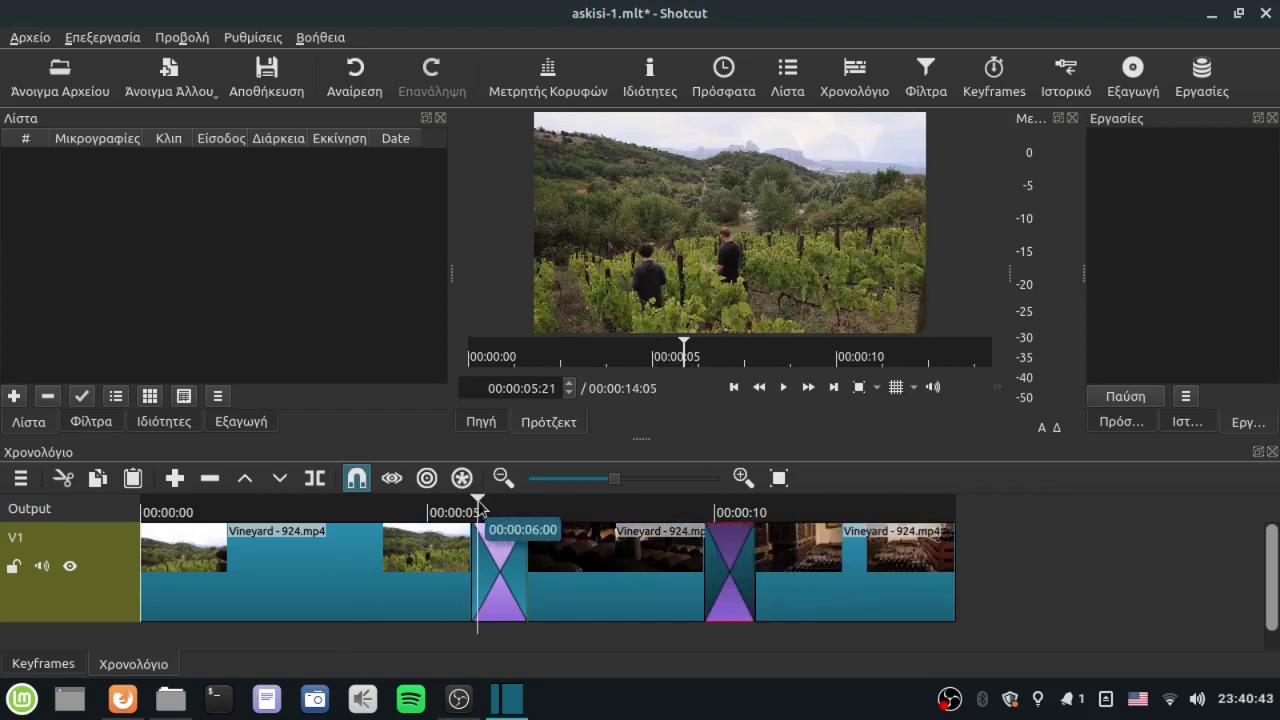
left_click_drag(480, 510, 471, 551)
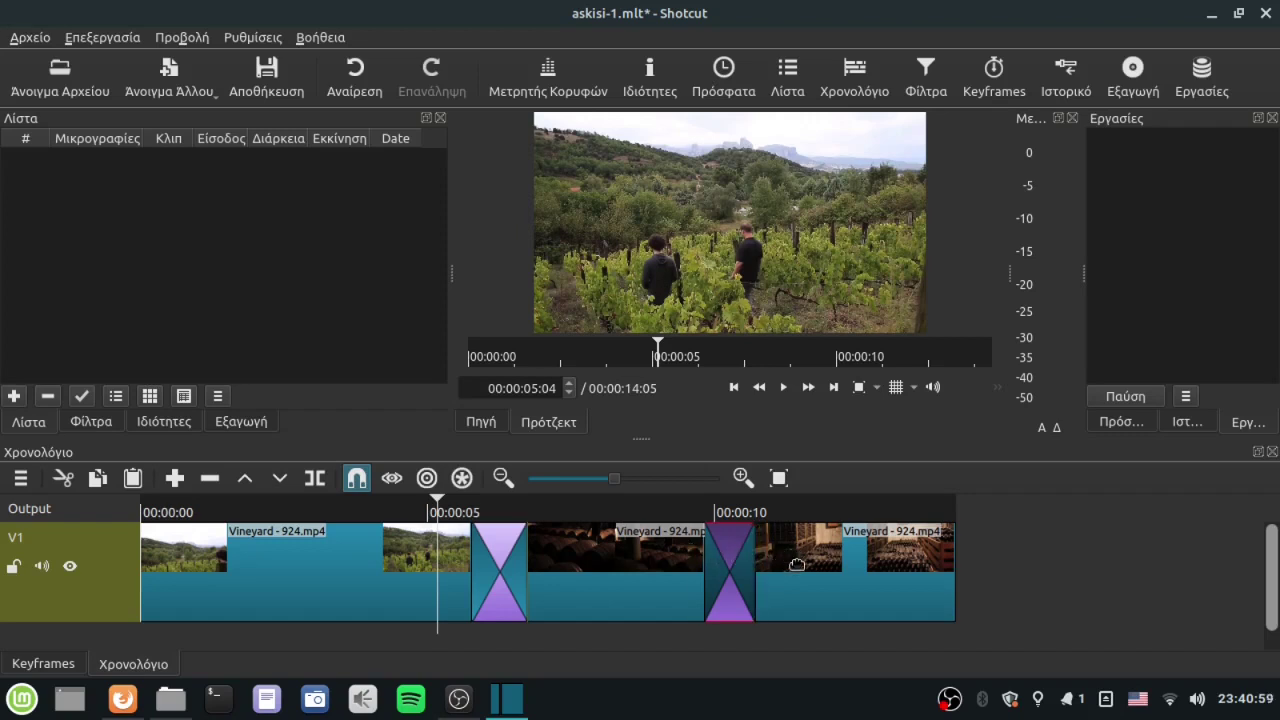
Split the opening vineyard clip at 00:00:02:13
left_click(444, 512)
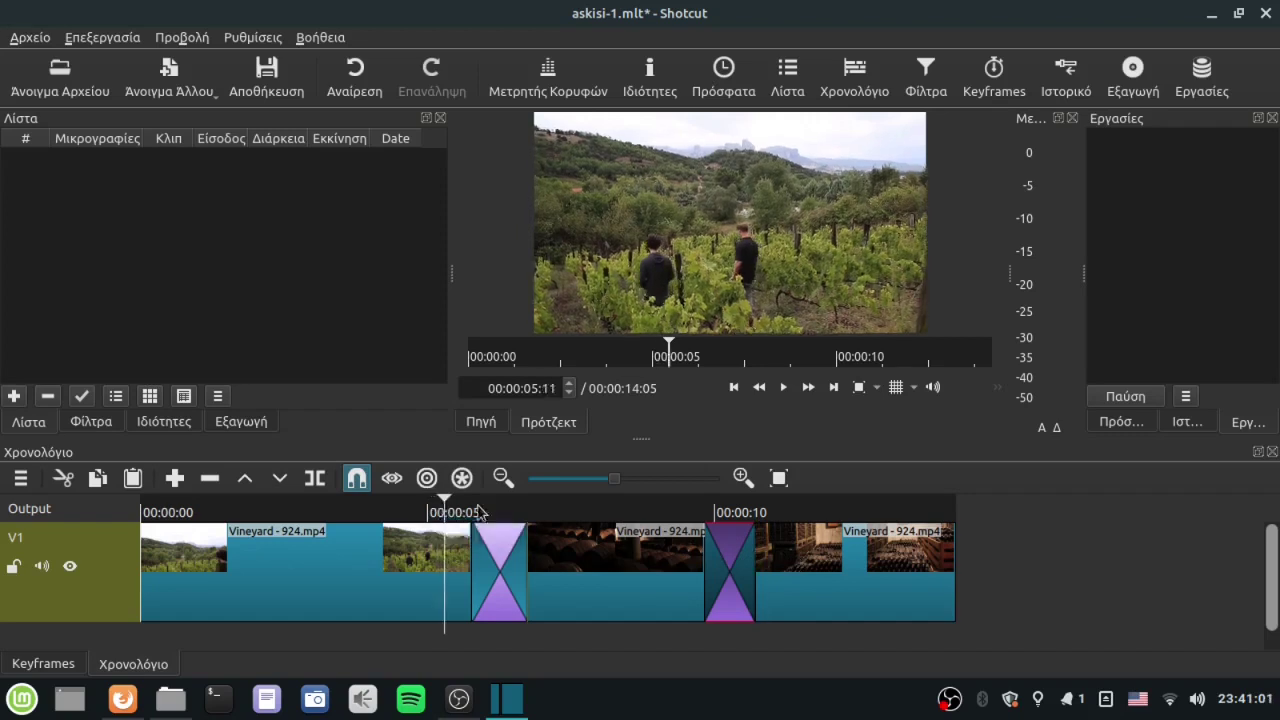
left_click_drag(478, 512, 286, 546)
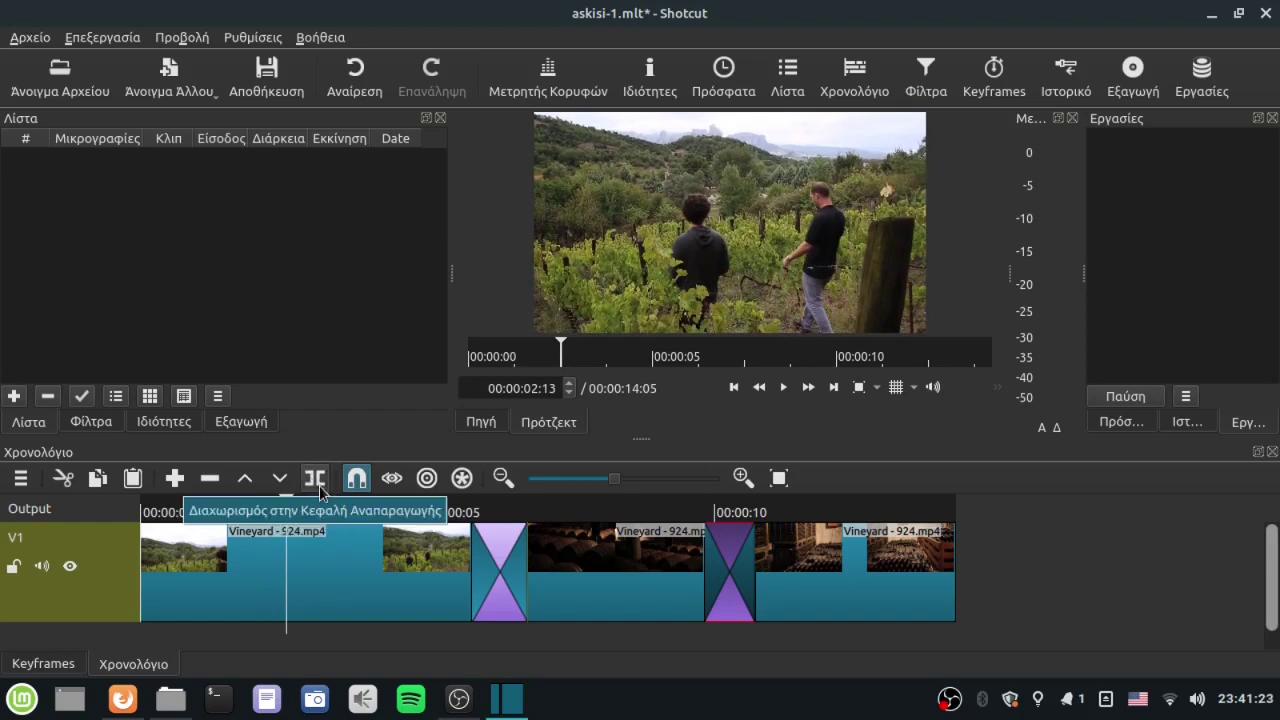
left_click(316, 480)
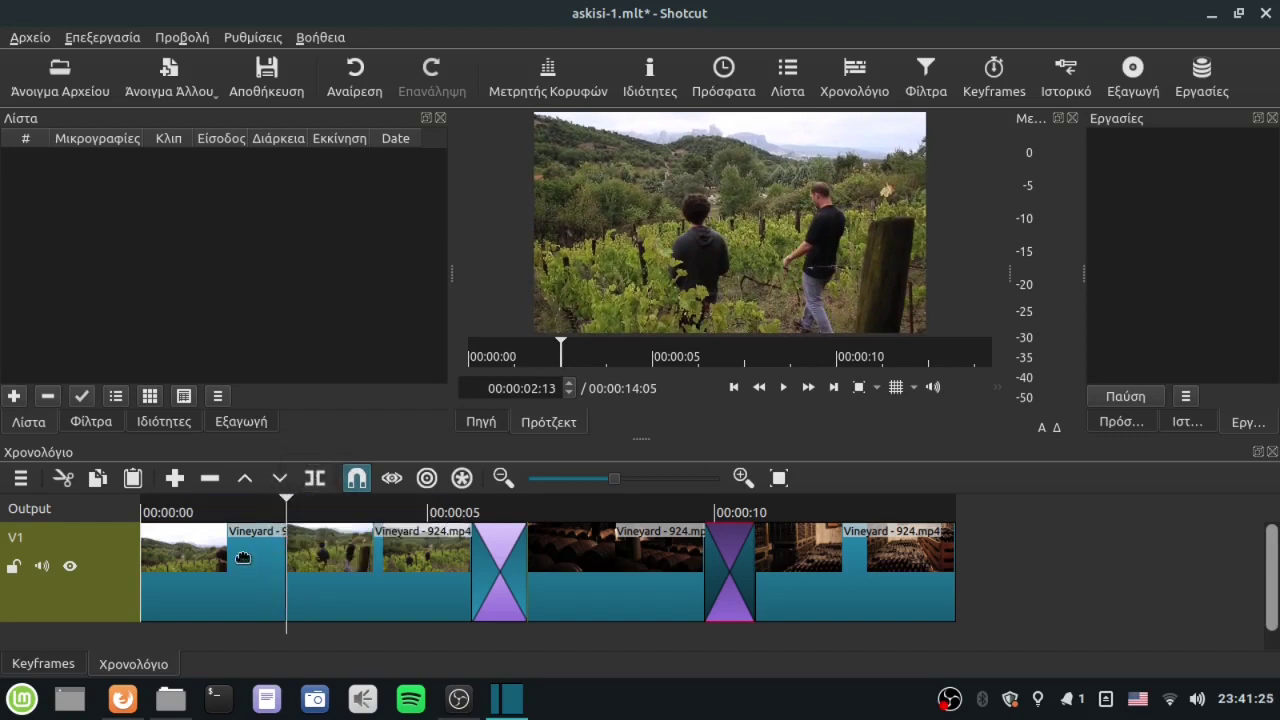
Add a Text: Rich filter to the first section of the vineyard clip
left_click(266, 594)
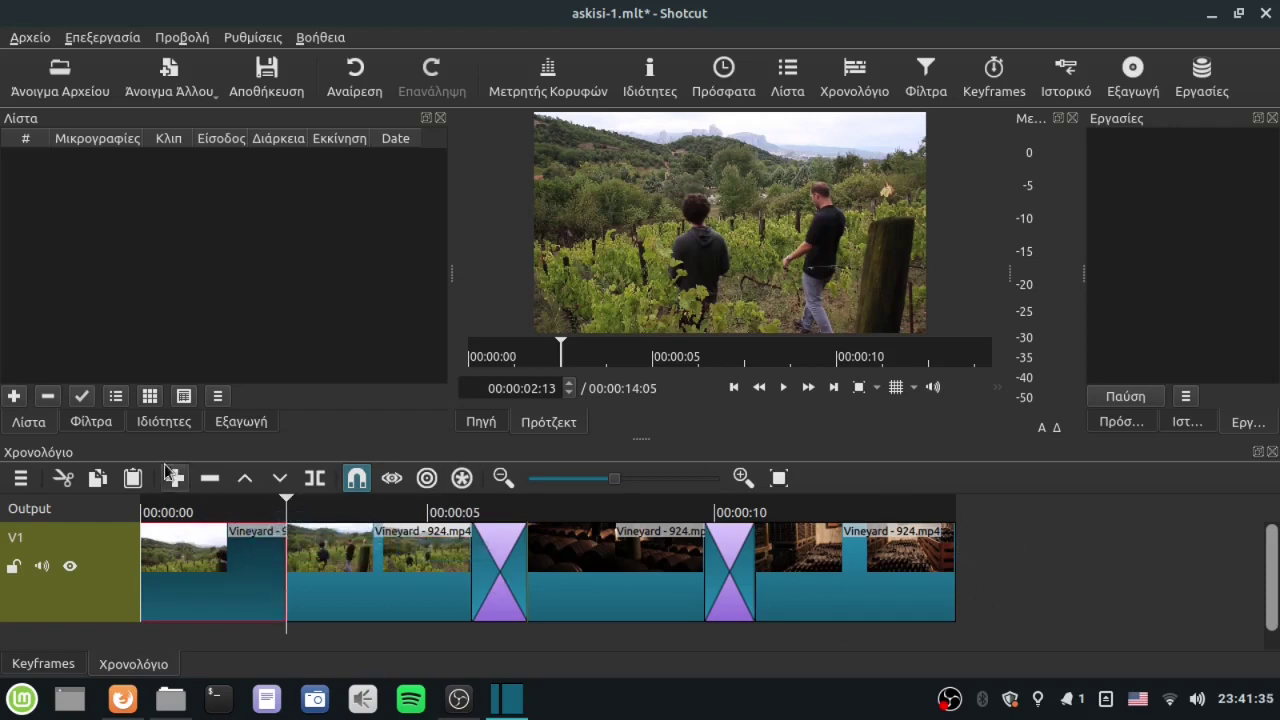
left_click_drag(272, 512, 218, 525)
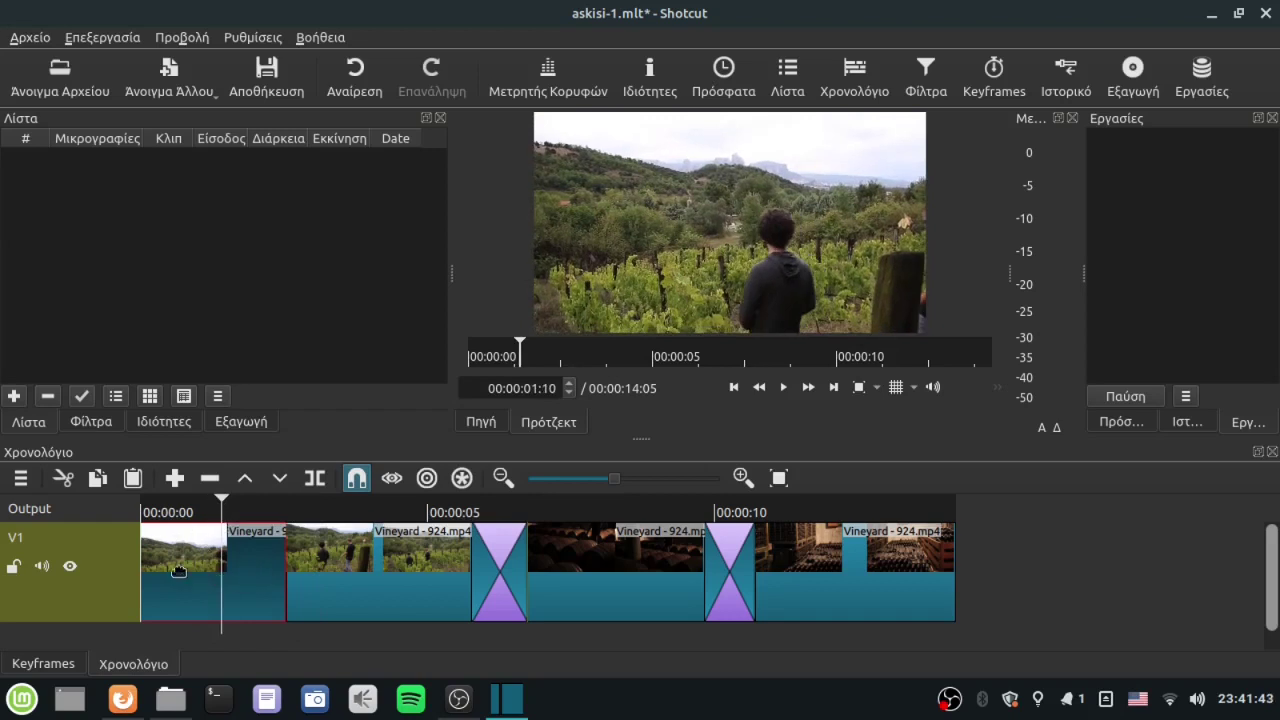
left_click(91, 422)
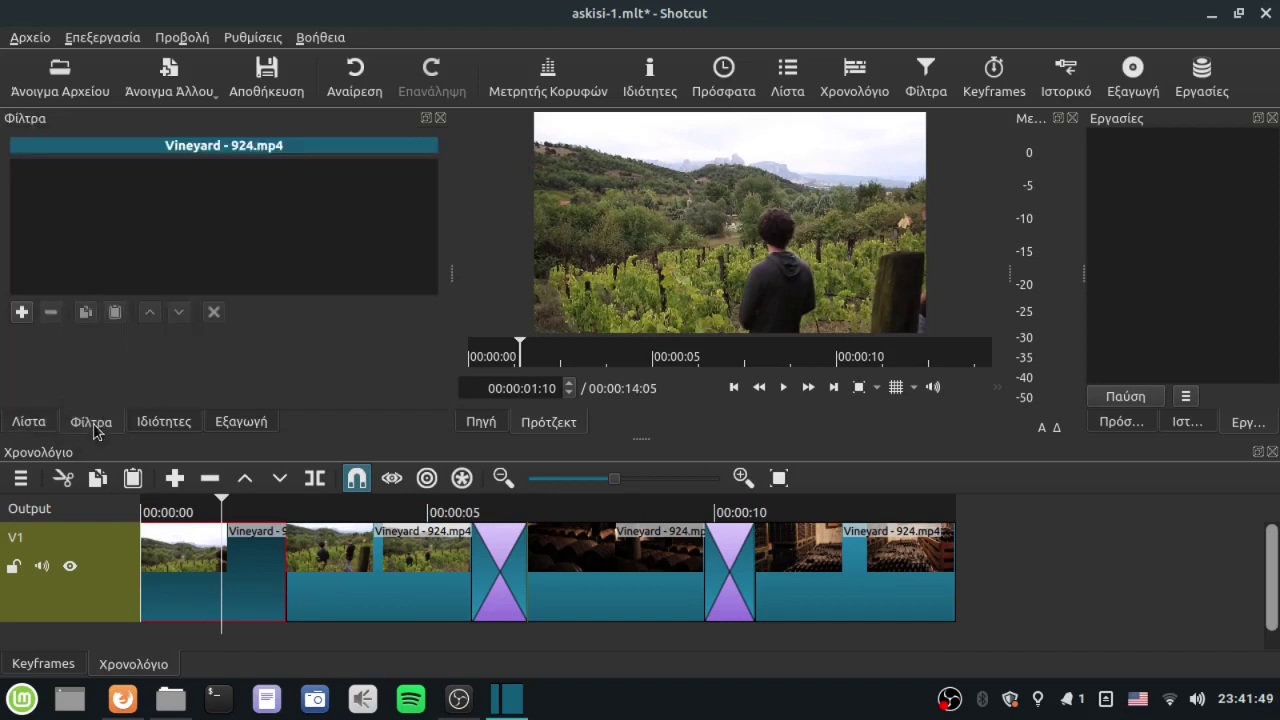
left_click(22, 314)
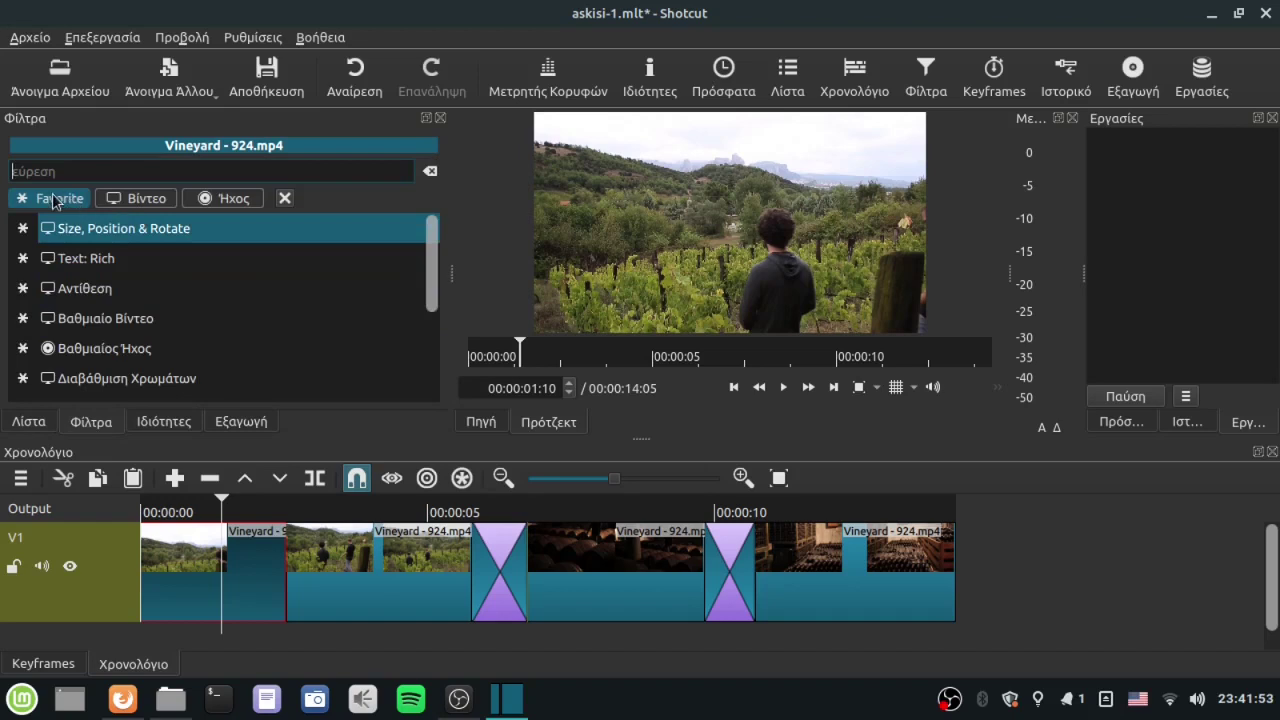
left_click(84, 268)
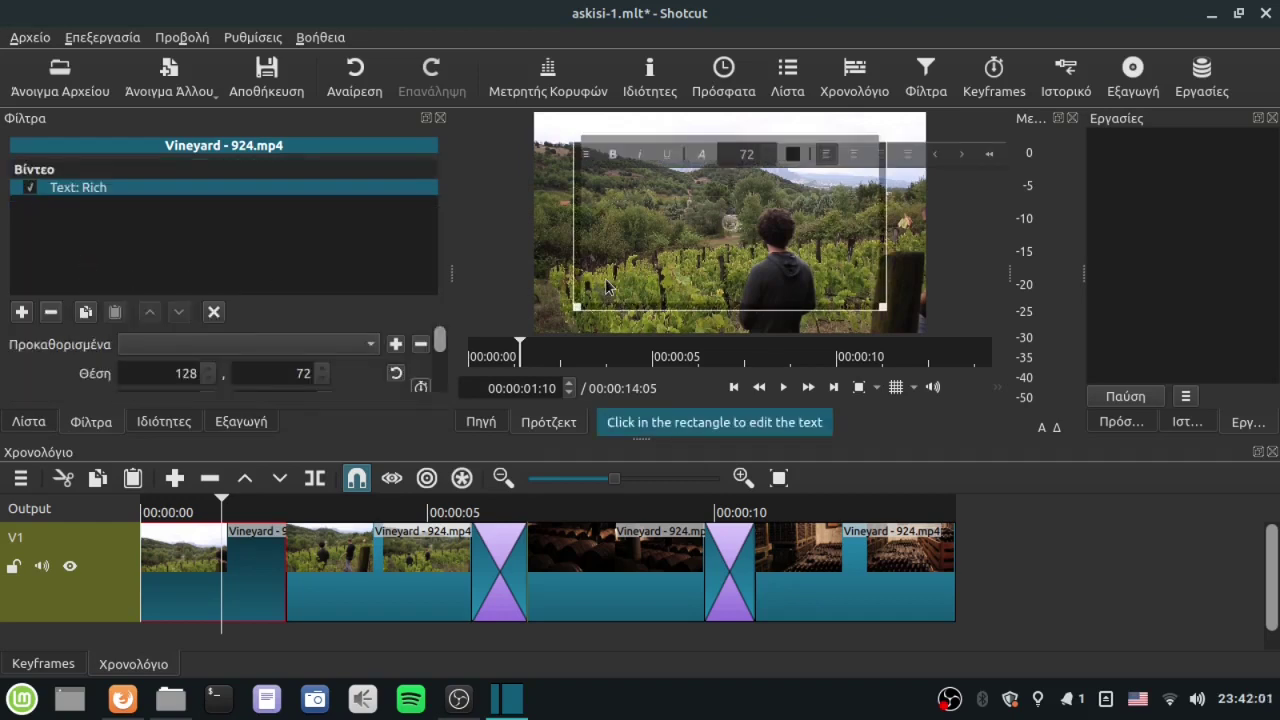
Reshape the text frame into a wide, low box across the lower part of the picture, at position 92, 421
mouse_move(727, 222)
left_mouse_down()
mouse_move(711, 234)
mouse_move(720, 227)
left_mouse_up()
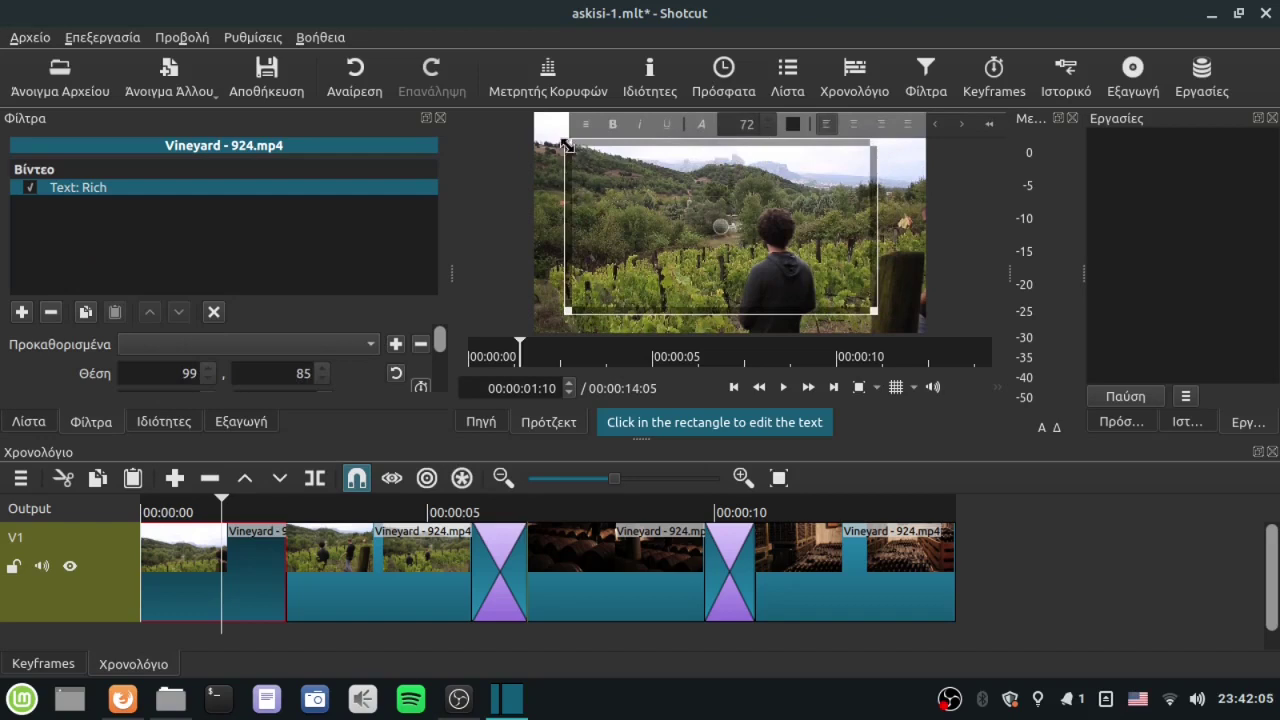
left_click_drag(566, 150, 566, 262)
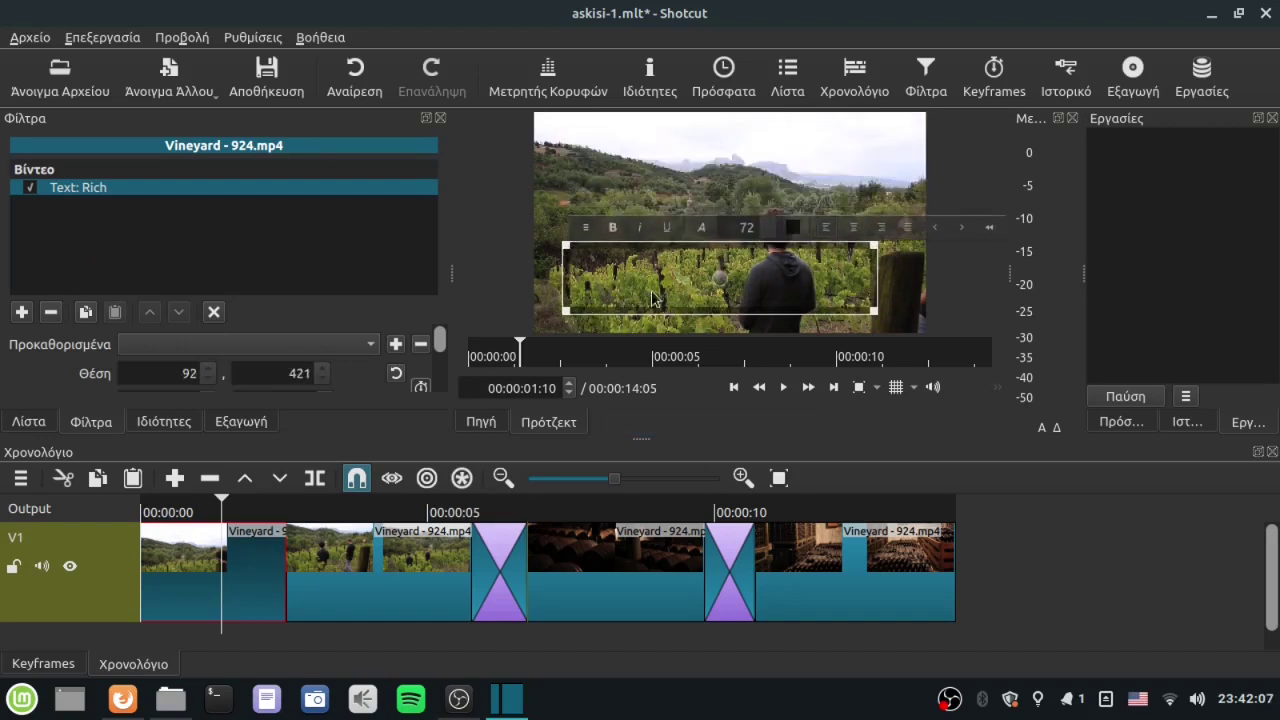
left_click_drag(875, 312, 909, 327)
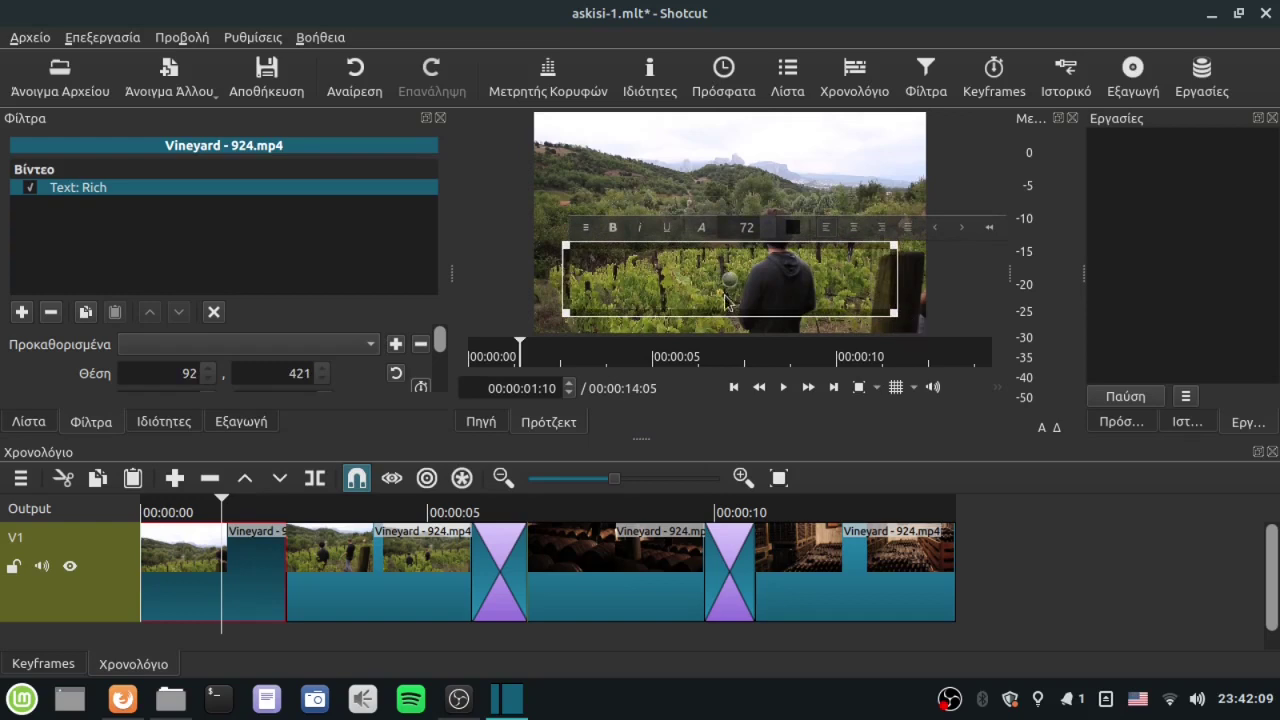
Enter the Greek title "Μια βόλτα στο οινοποιείο" in the text frame
left_click(612, 270)
type("dfg")
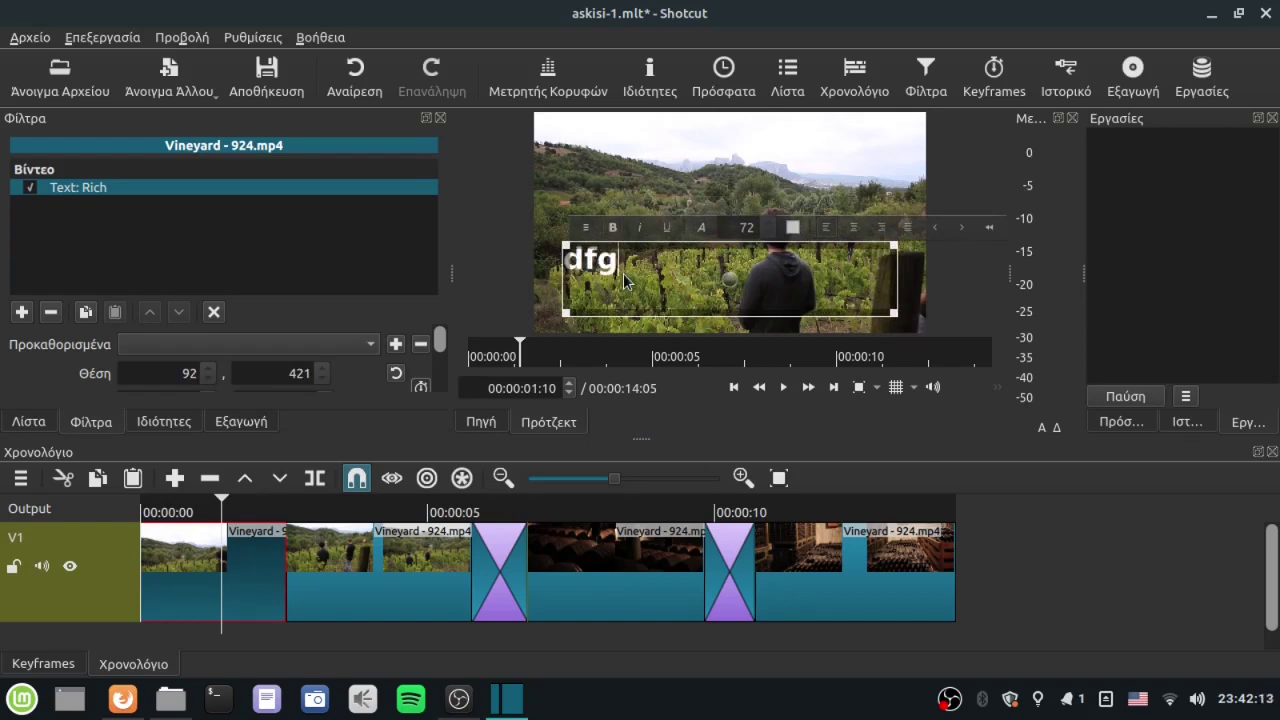
key("BackSpace")
key("BackSpace")
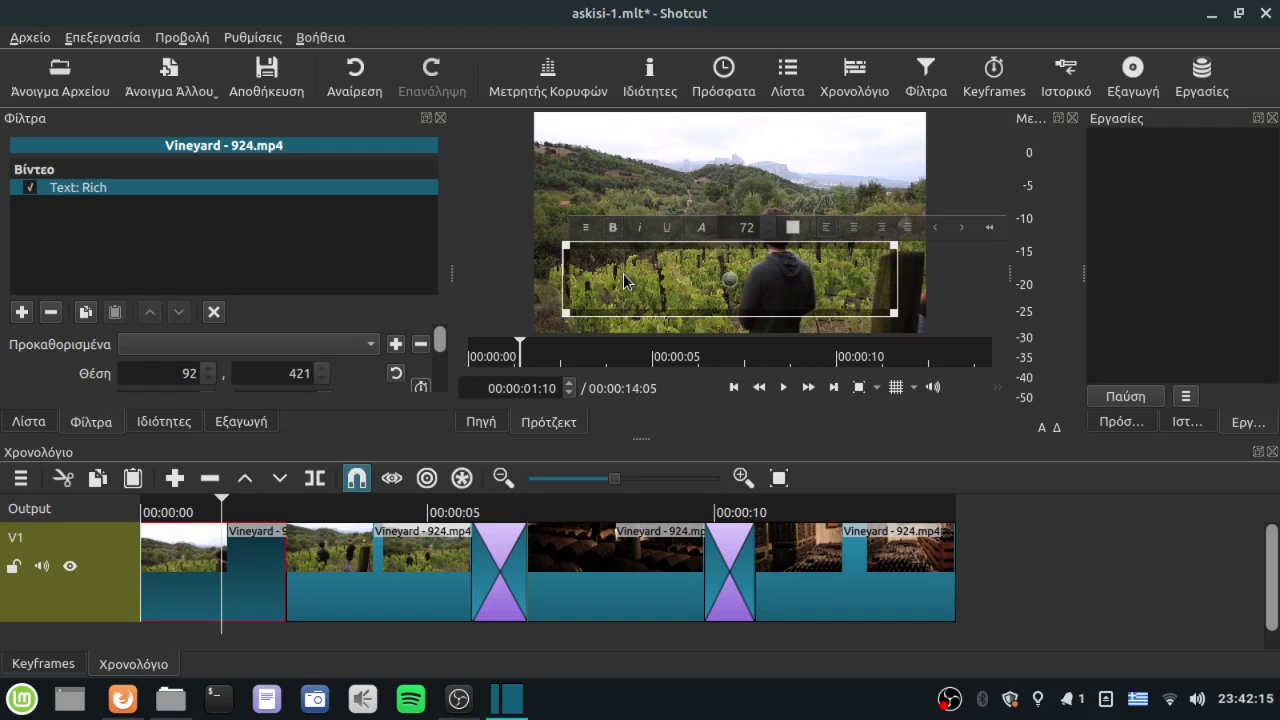
type("Mu")
type("α β")
type("όλ")
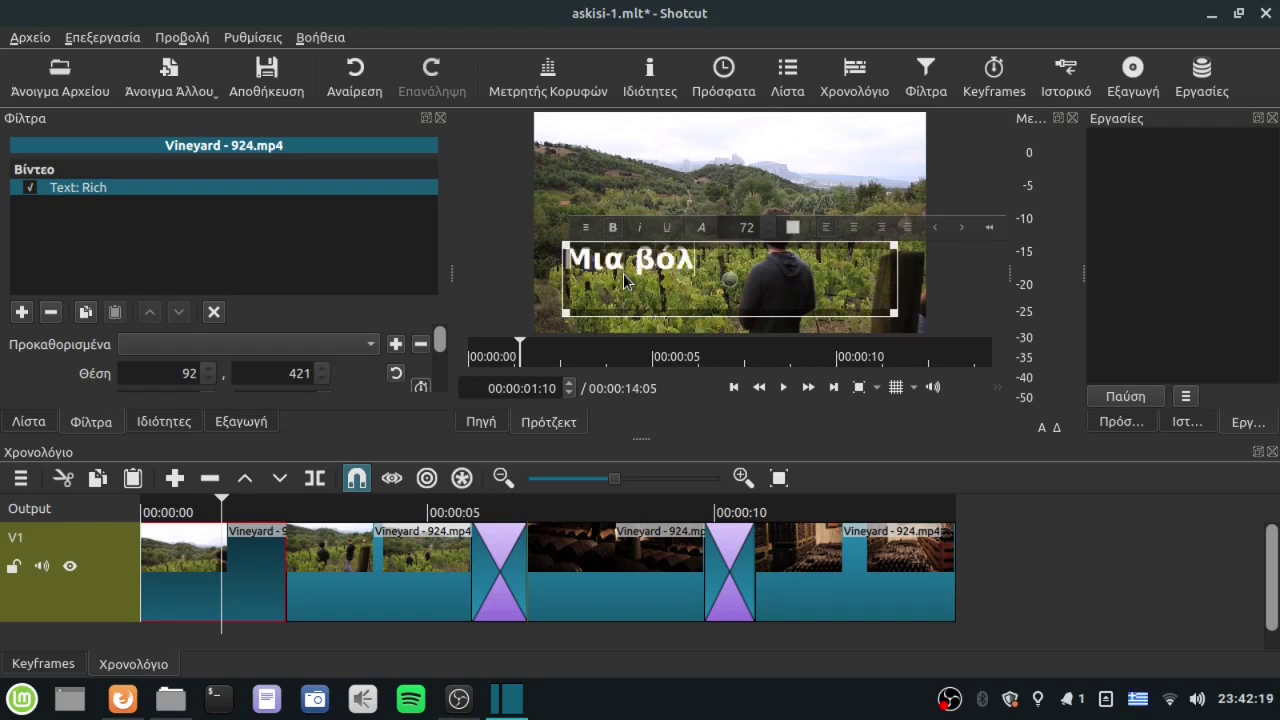
type("τα στο οι")
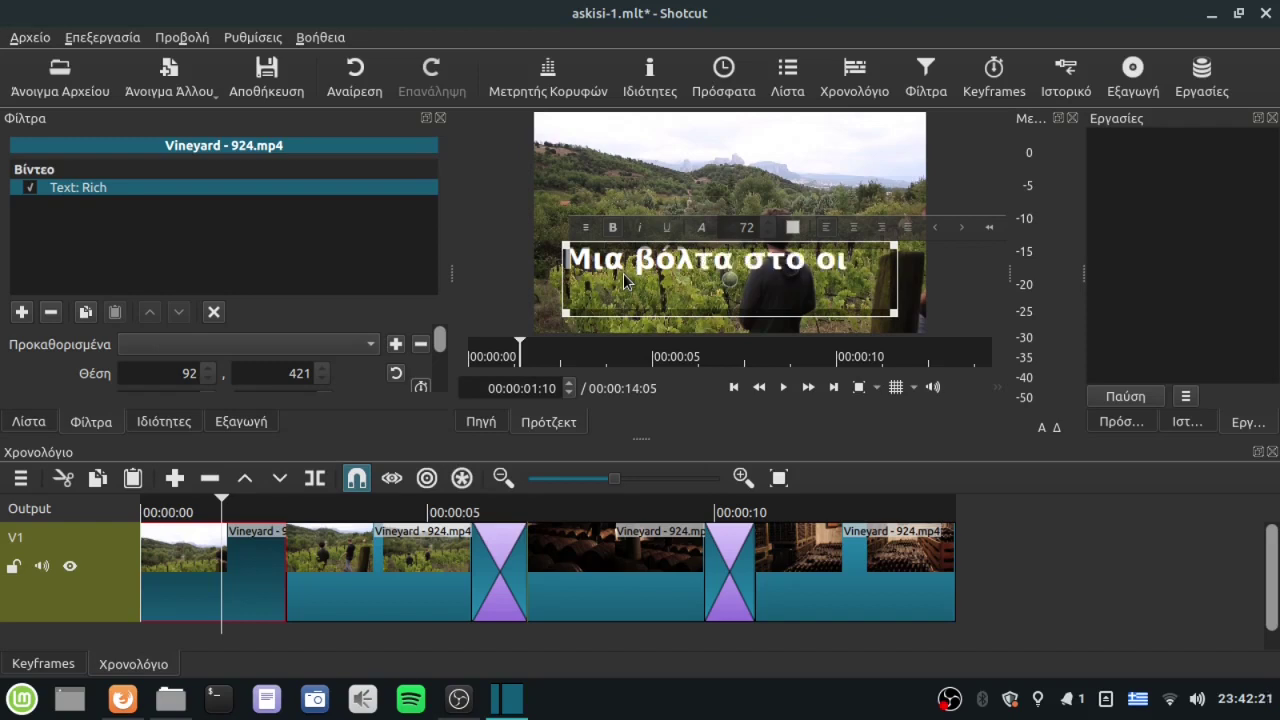
type("νοποιείο")
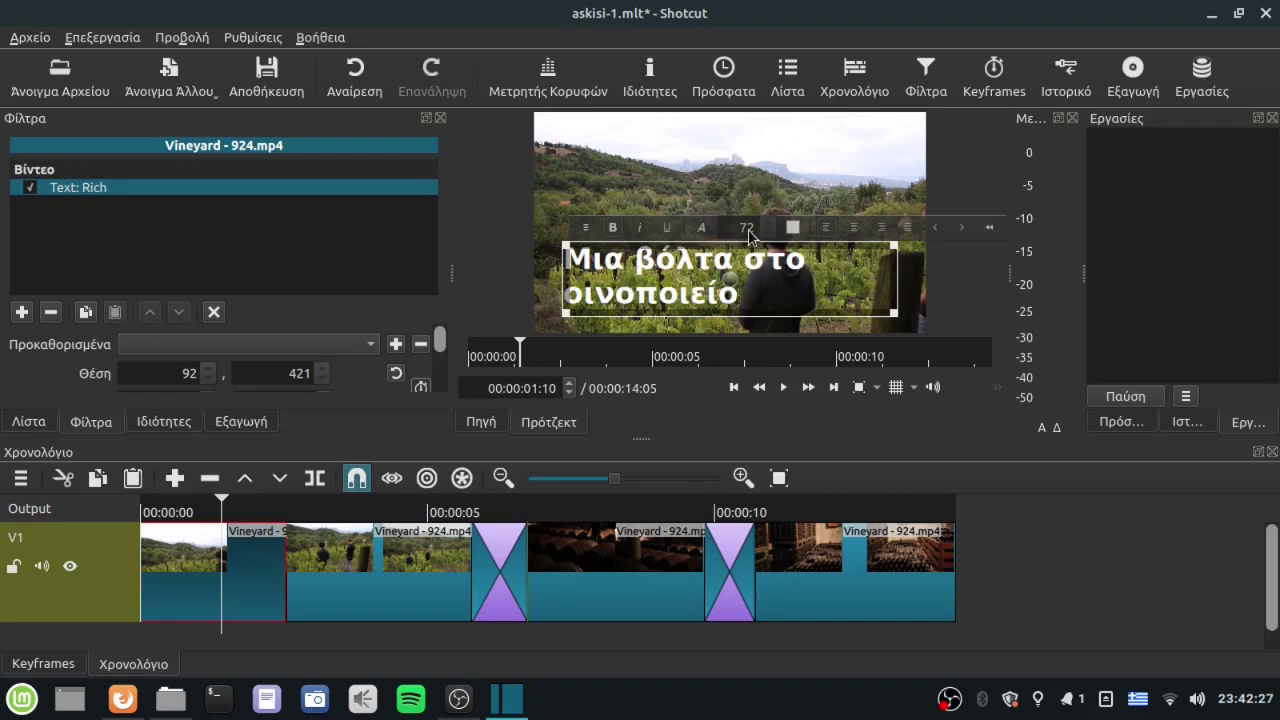
Reduce the whole title's text size to 62 and centre it
scroll(748, 229, "down", 4)
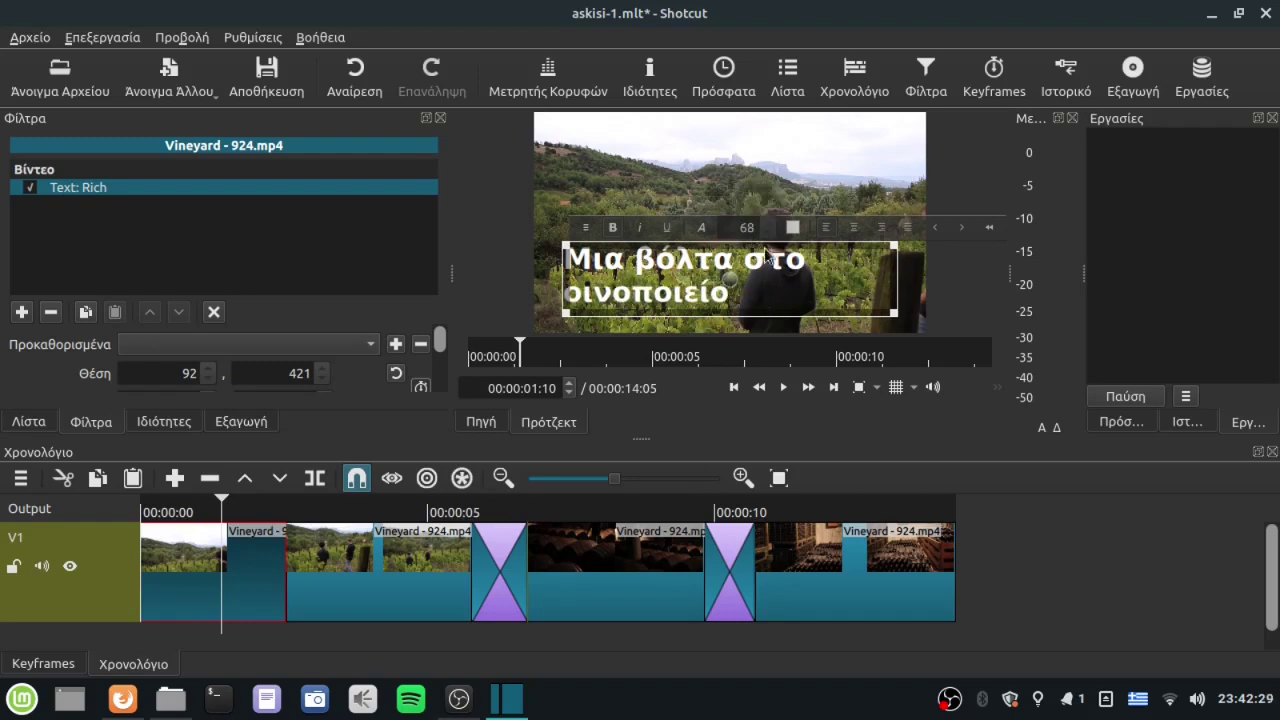
left_click_drag(716, 303, 563, 248)
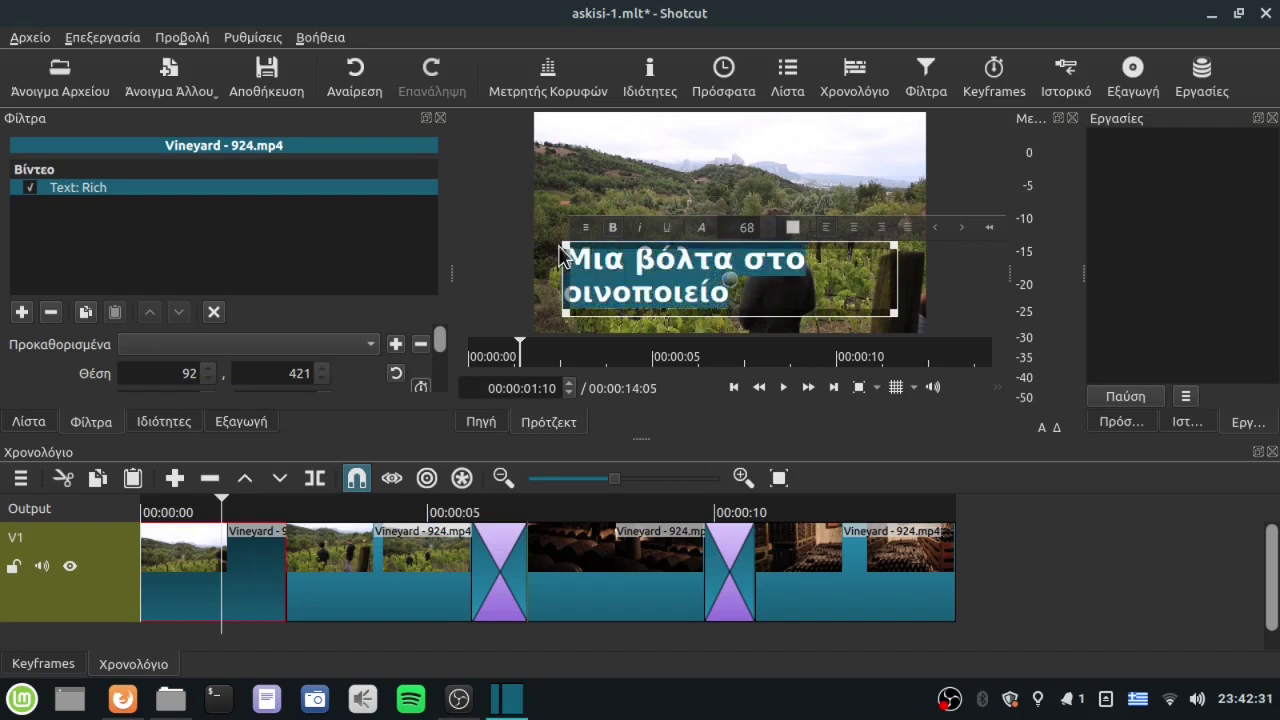
scroll(767, 237, "down", 6)
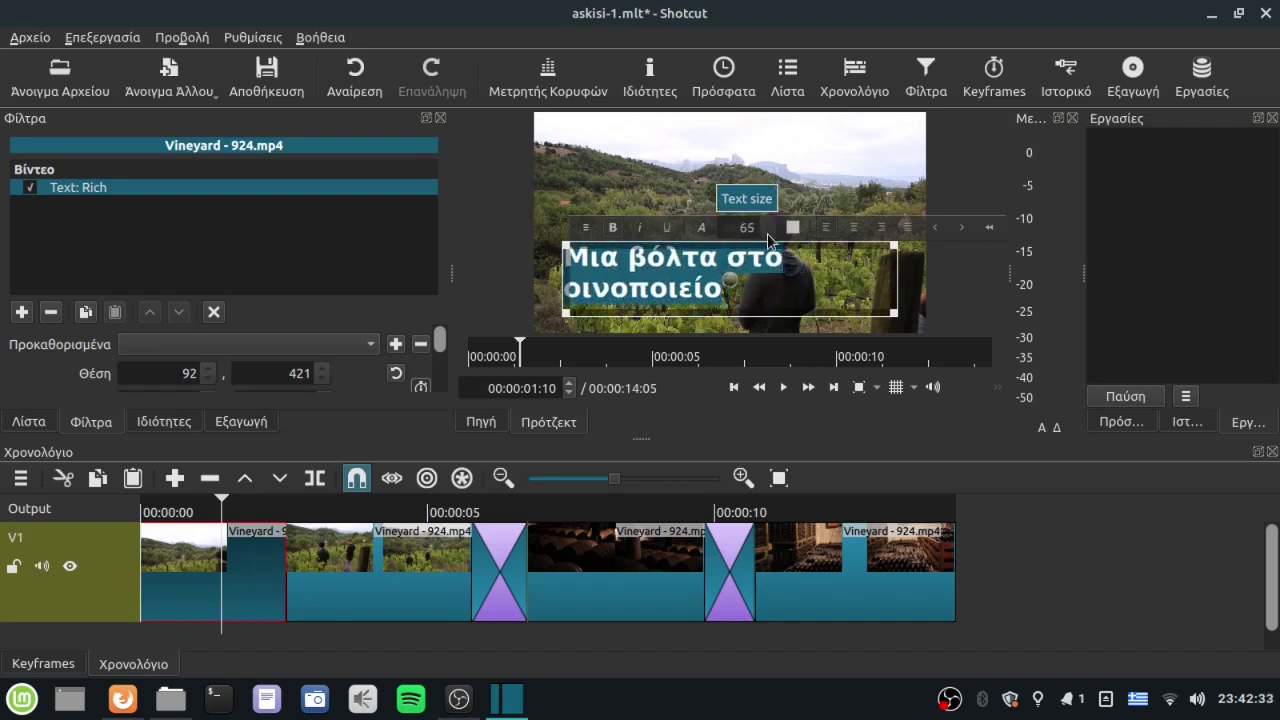
left_click(853, 227)
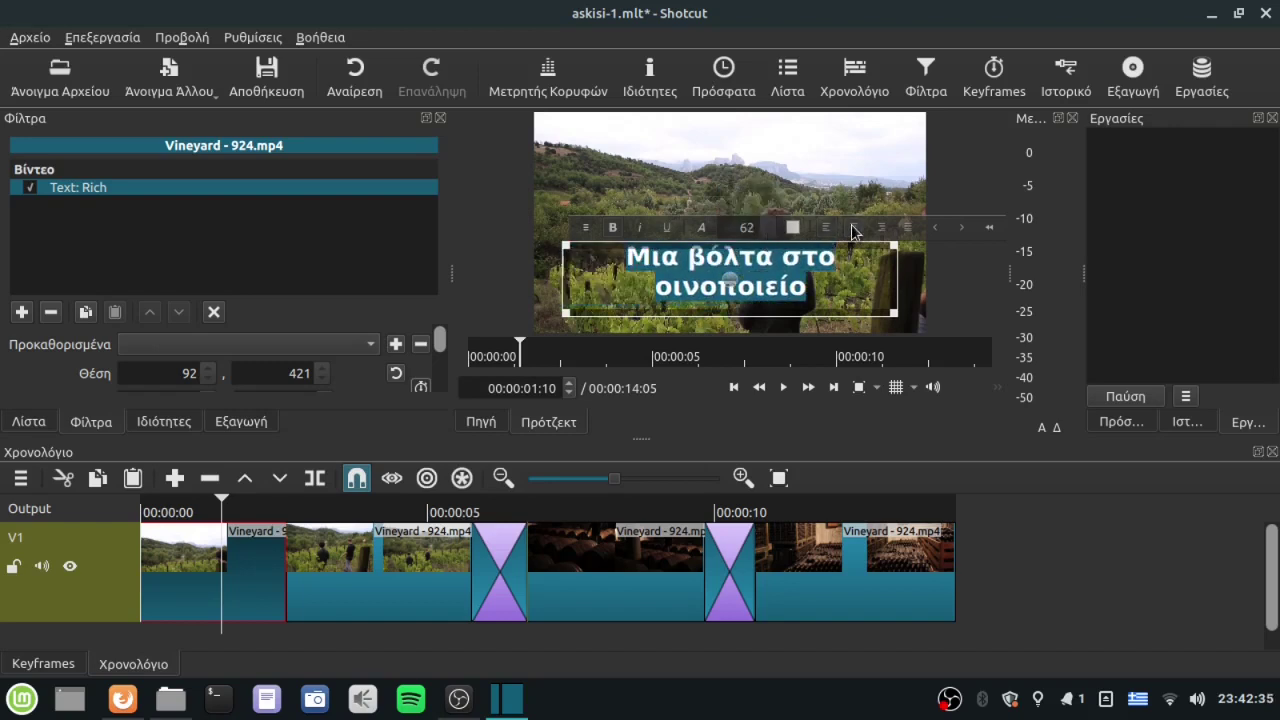
Try the medium orange-brown swatch as the title's text colour
left_click(792, 227)
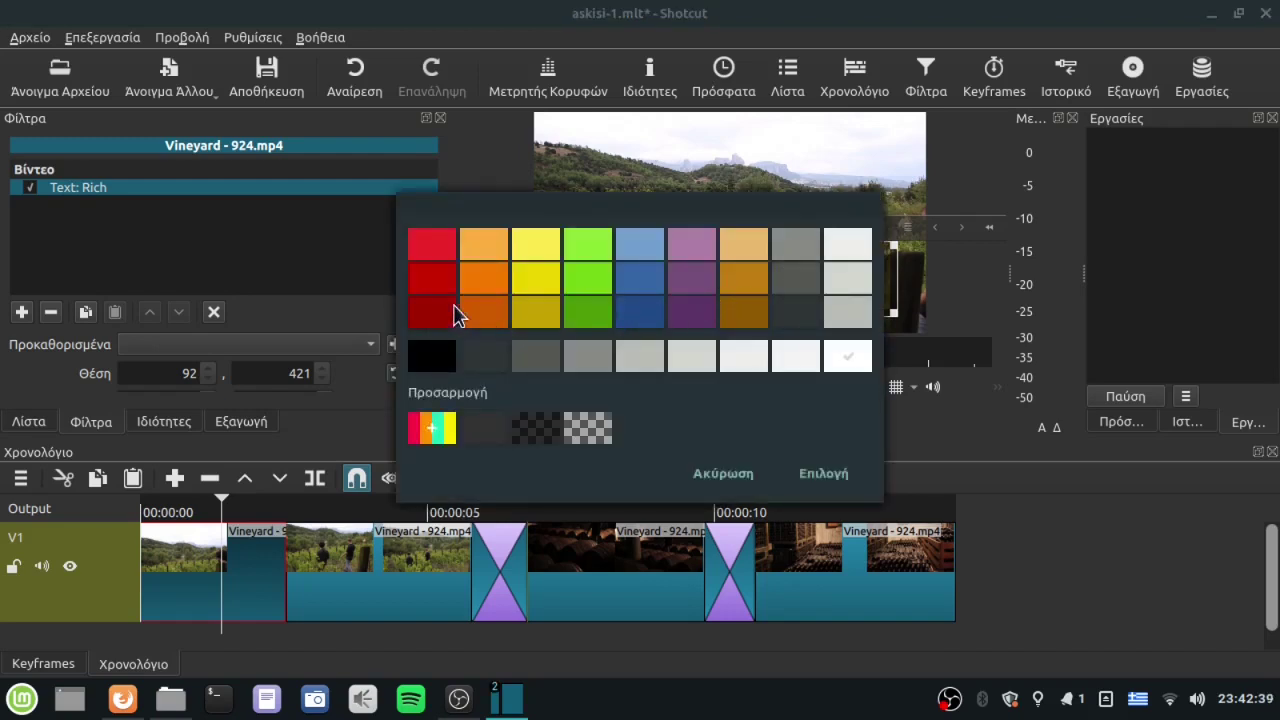
left_click(740, 277)
left_click(823, 473)
left_click(615, 299)
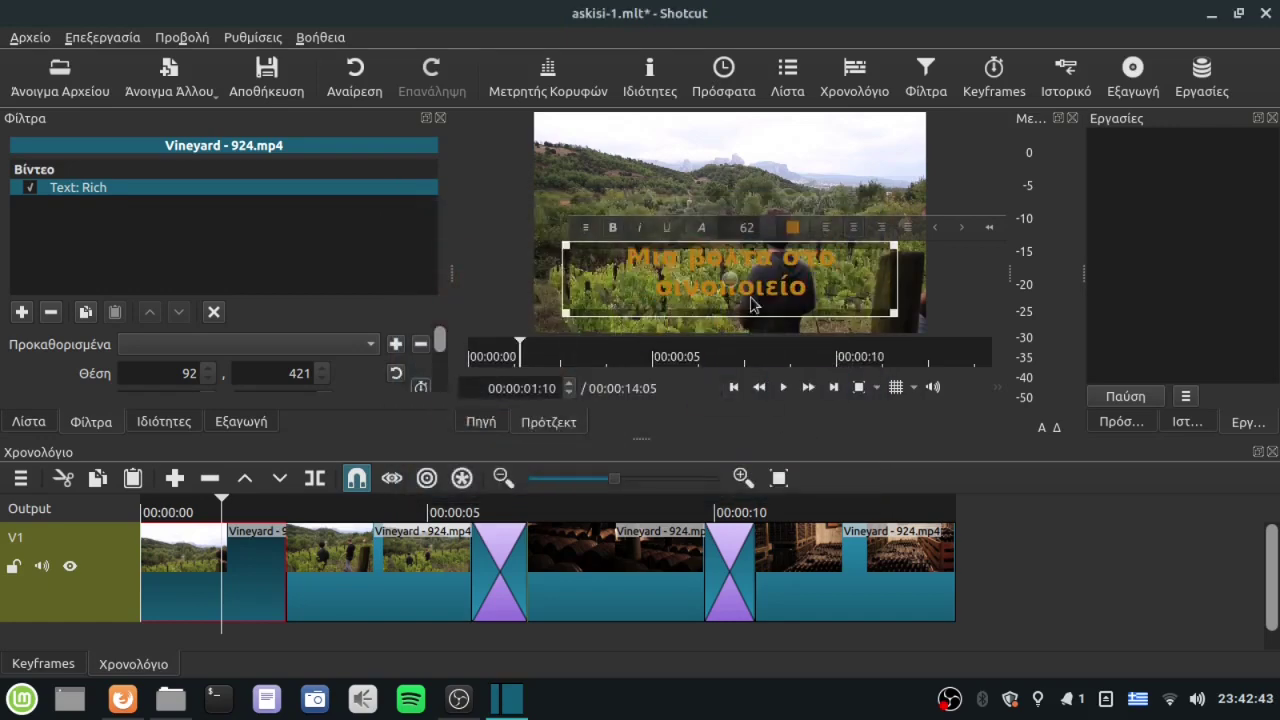
Try the dark blue swatch as the title's text colour
left_click_drag(829, 300, 618, 258)
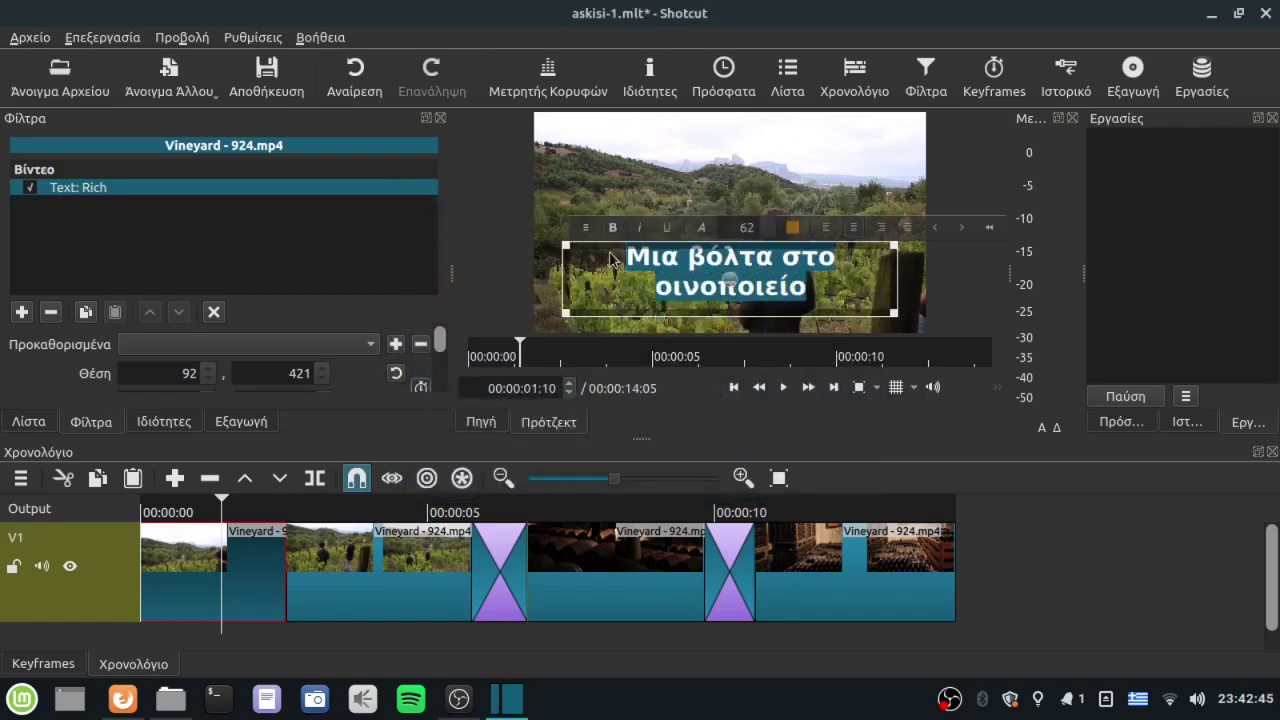
left_click(793, 228)
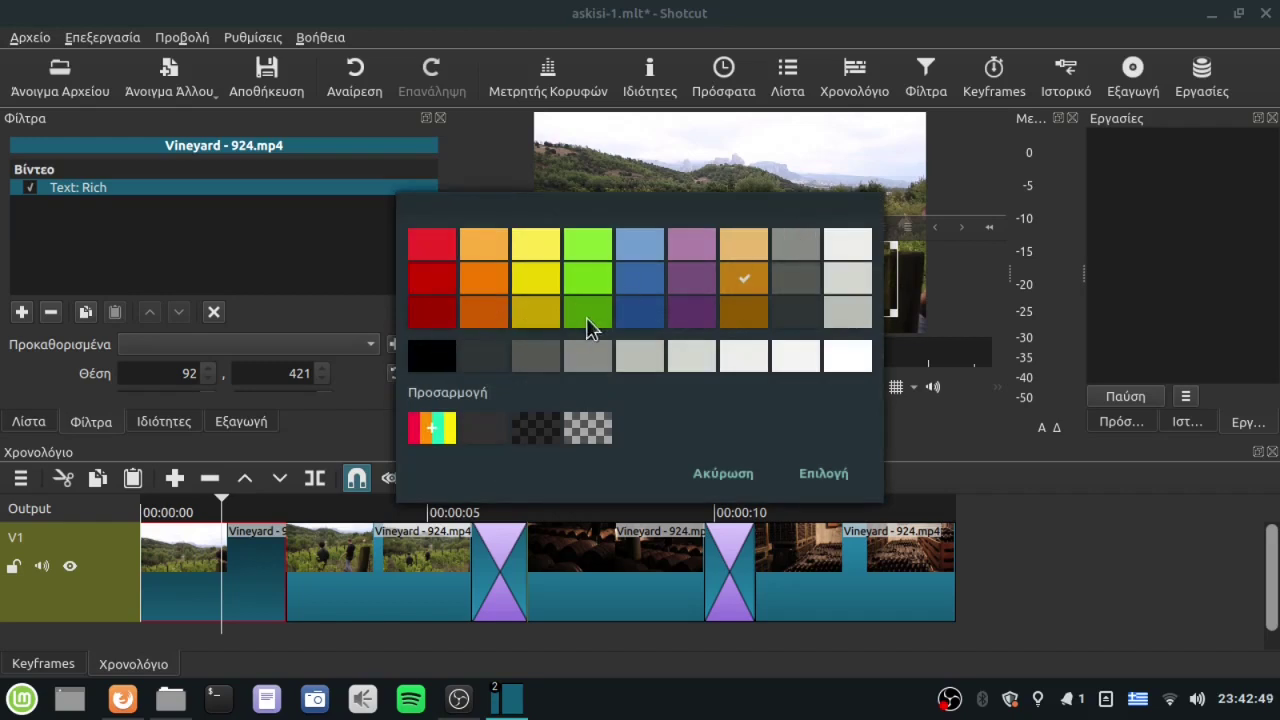
double_click(643, 316)
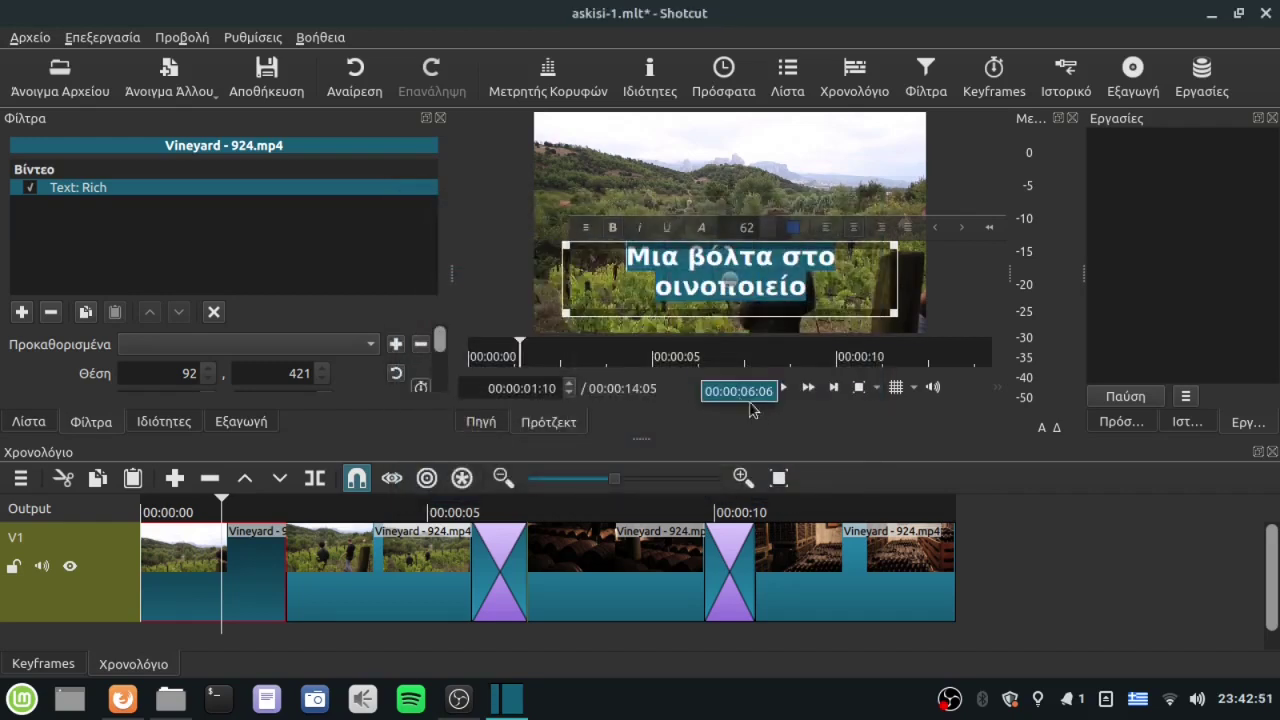
Return the whole title's text colour to white
left_click(845, 298)
key("ctrl+a")
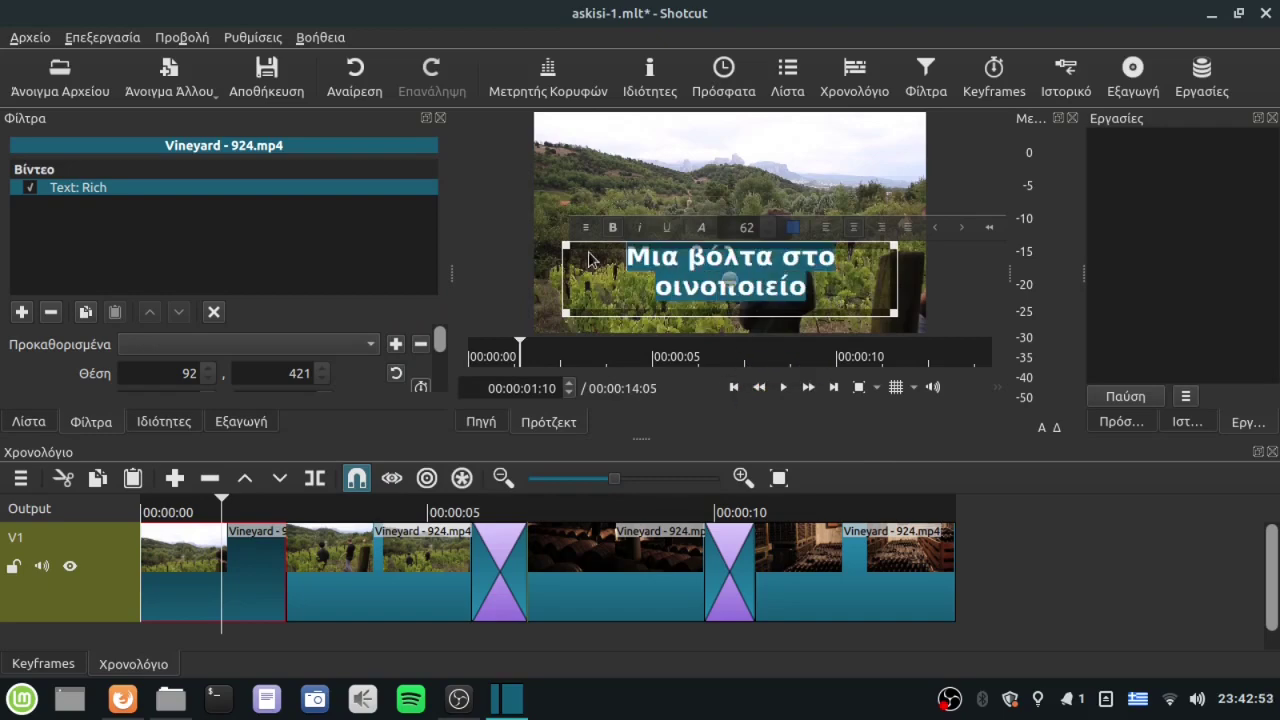
left_click(792, 227)
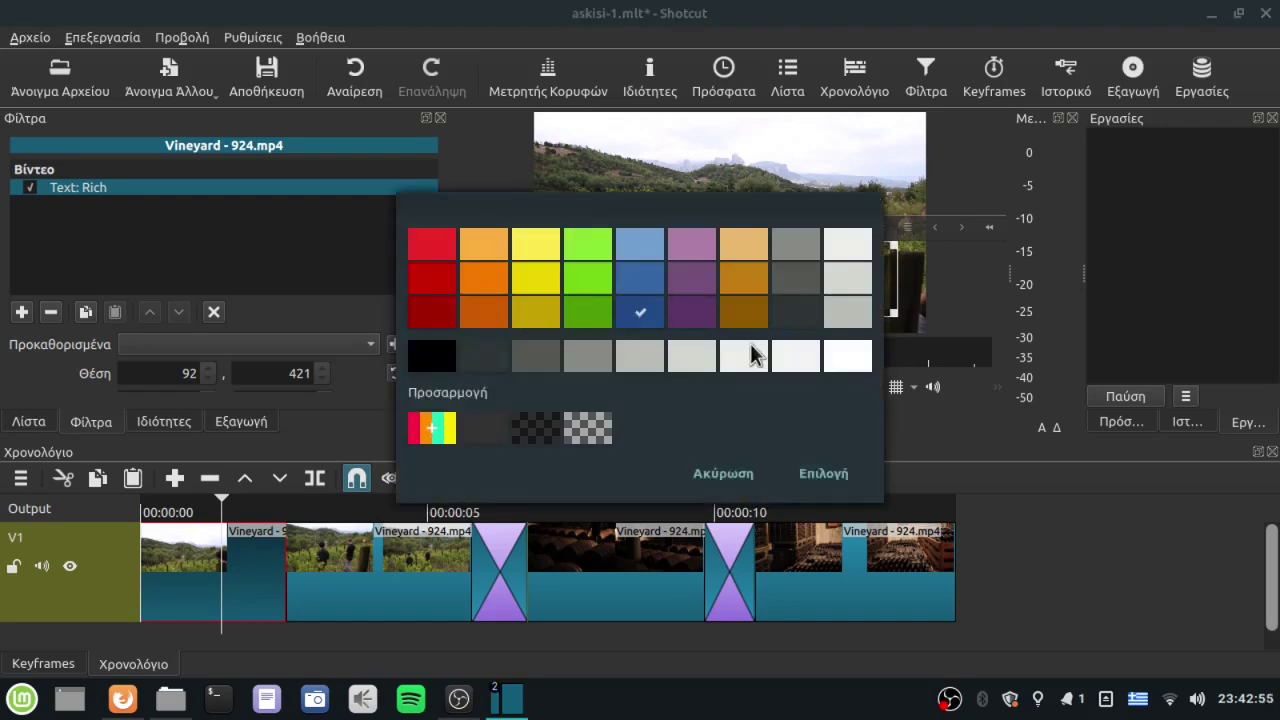
double_click(848, 356)
left_click(616, 300)
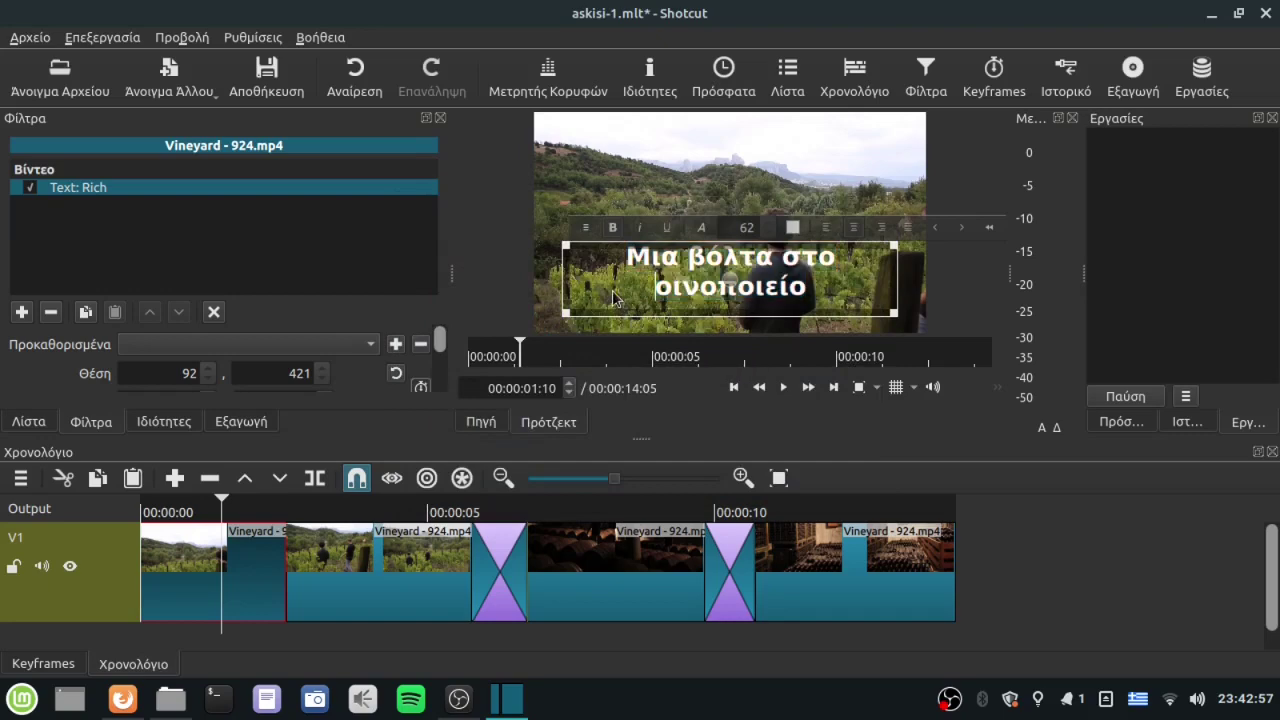
Preview the timeline from the titled opening through the transition into the barrel clip at 00:00:08:02
left_click_drag(243, 505, 604, 560)
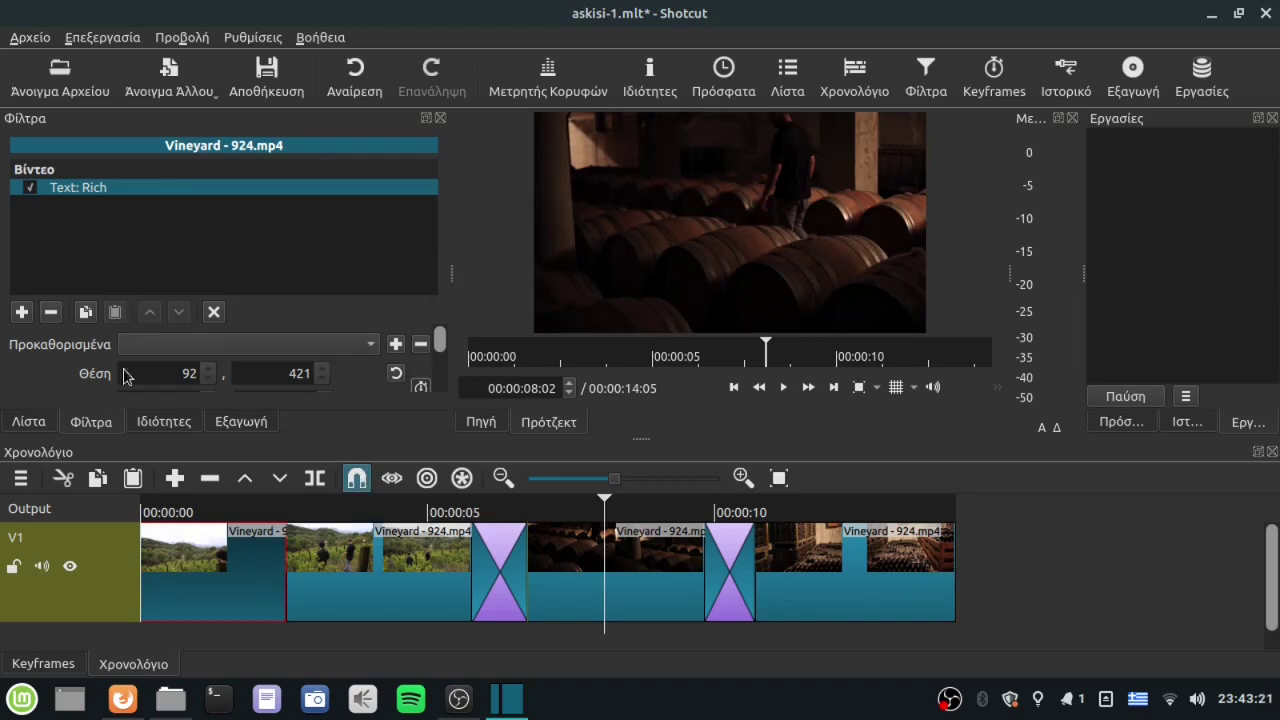
left_click(33, 423)
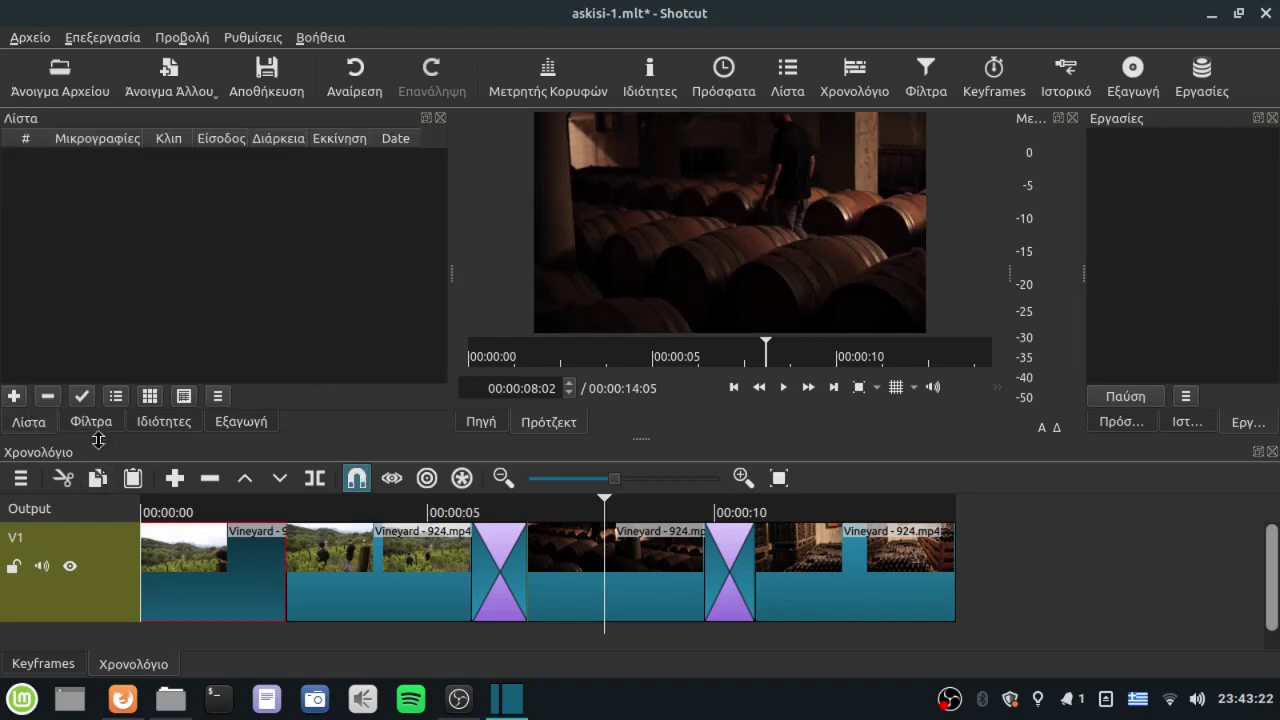
Open the export settings and select the default preset (προεπιλογή)
left_click(247, 424)
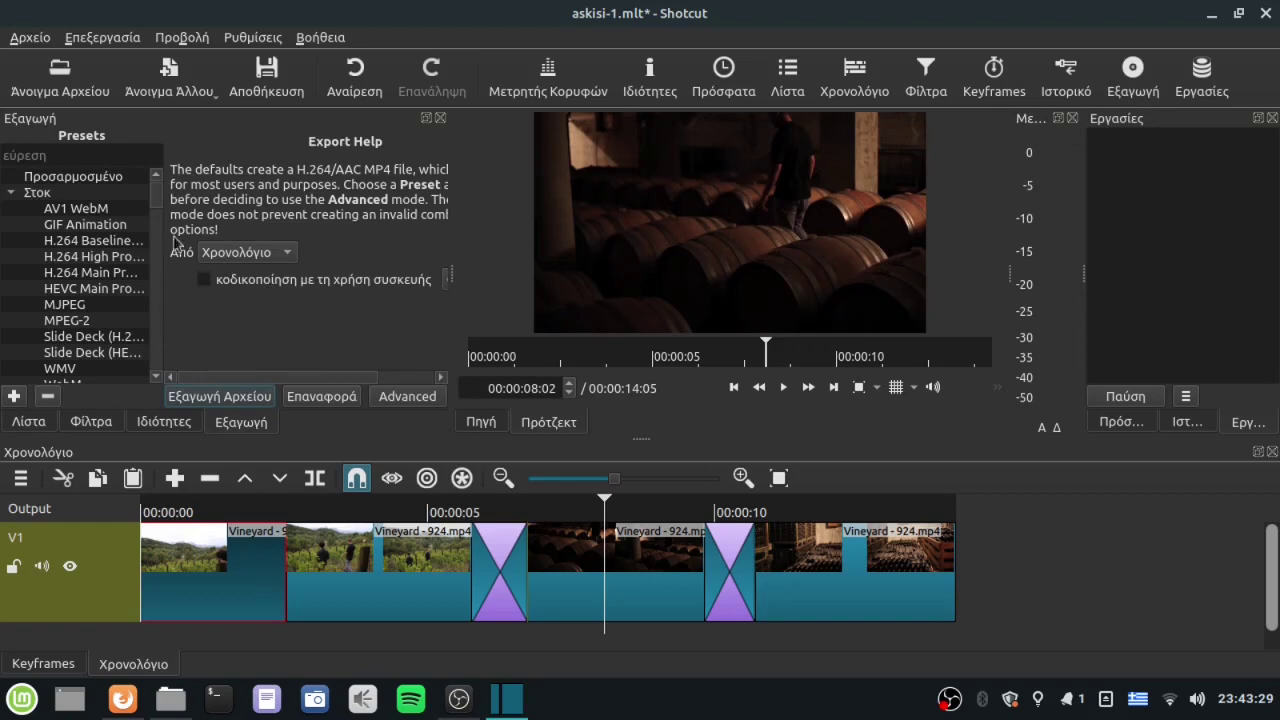
left_click_drag(157, 205, 163, 377)
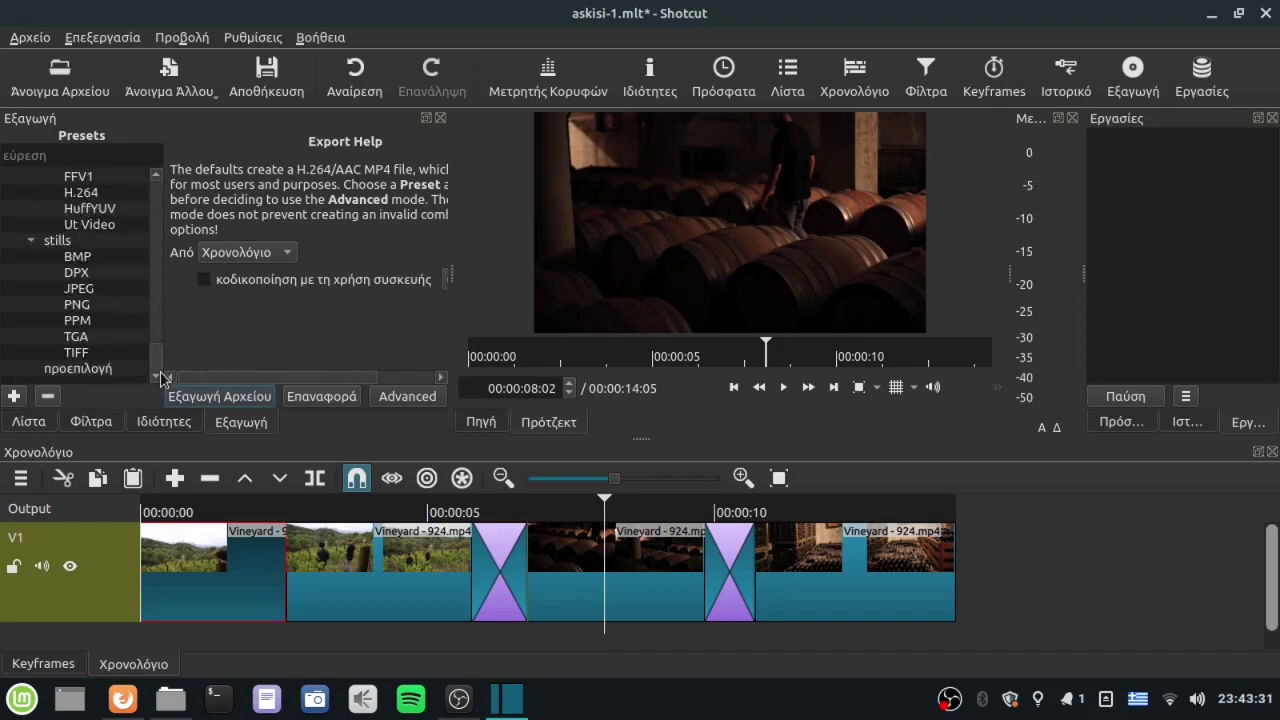
left_click(70, 370)
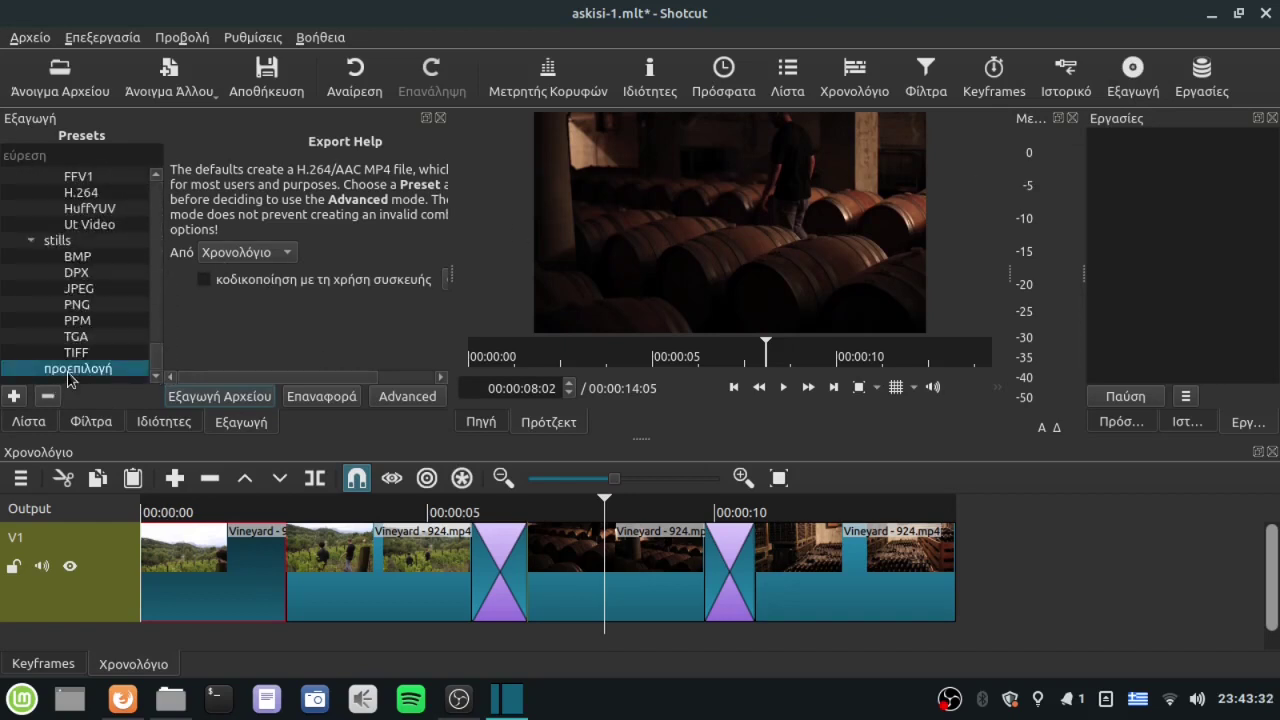
Show the advanced export options and examine the format, resolution, aspect ratio and frame rate settings
left_click(406, 398)
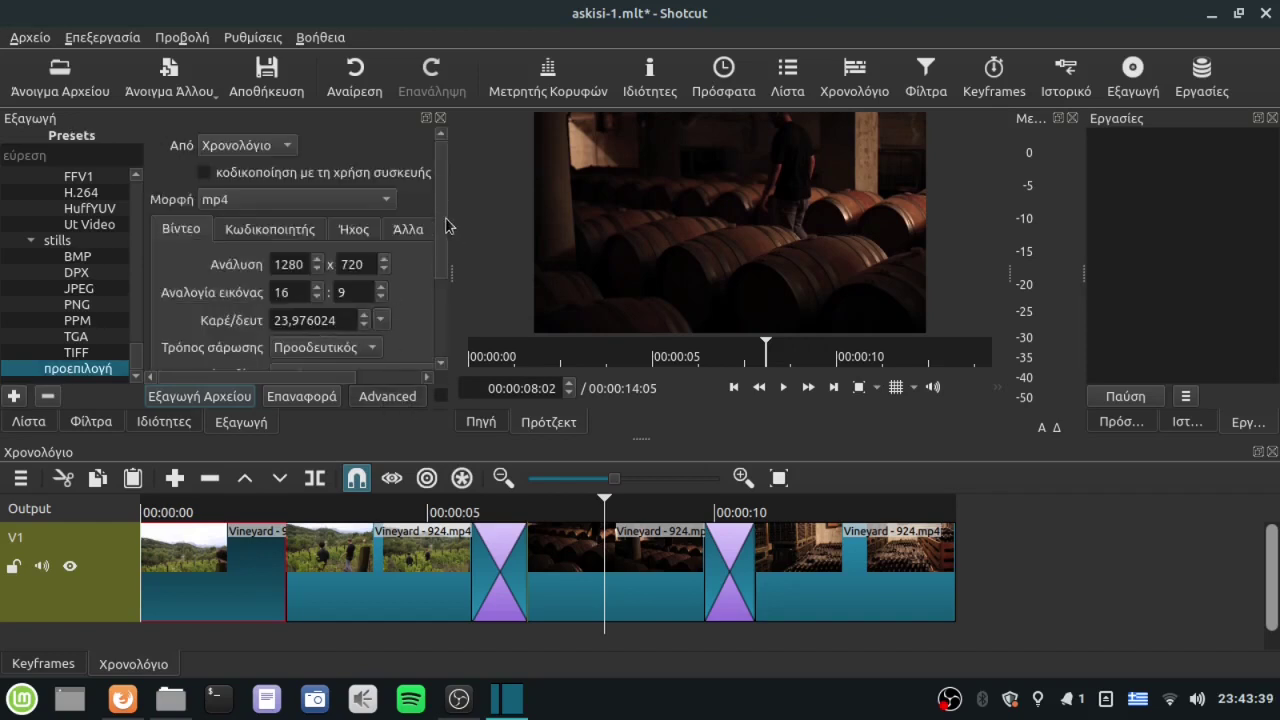
scroll(452, 271, "down", 3)
scroll(452, 271, "down", 1)
scroll(446, 210, "up", 3)
scroll(445, 203, "down", 3)
scroll(283, 230, "up", 2)
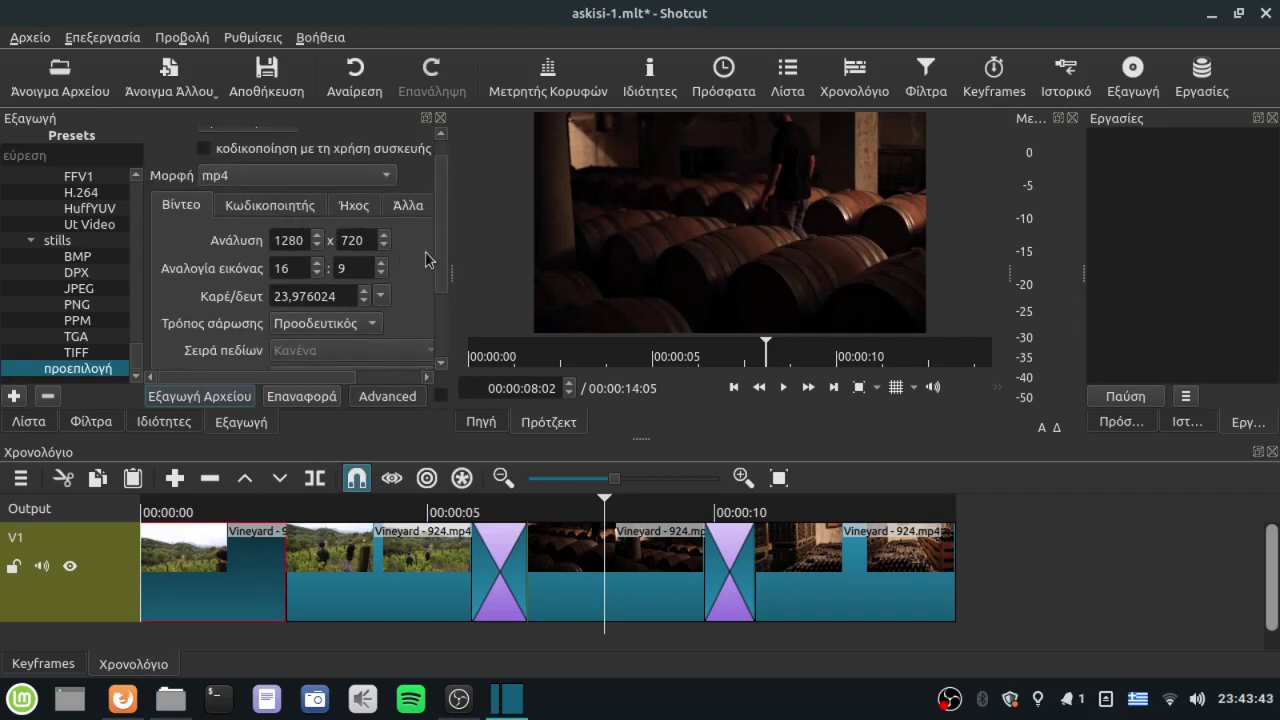
Export the project as an mp4 video file named ασκηση-1 in the Βίντεο folder
left_click(201, 397)
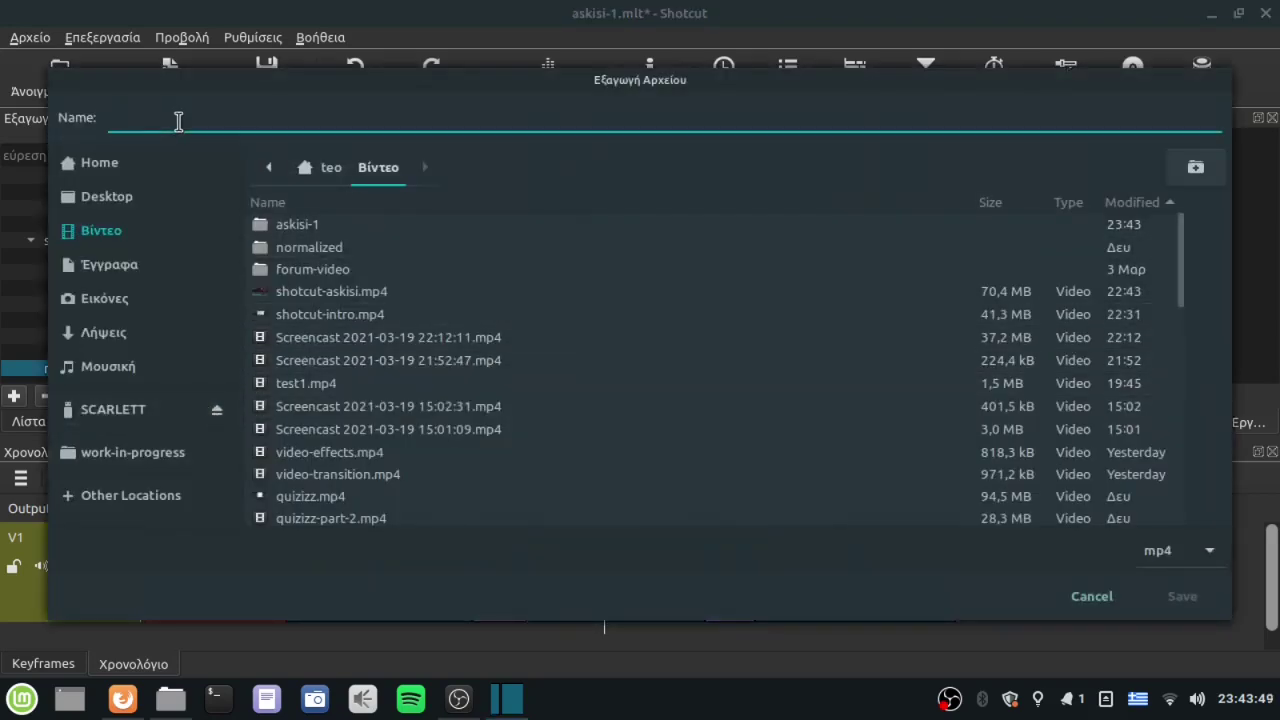
type("ασκηση-1")
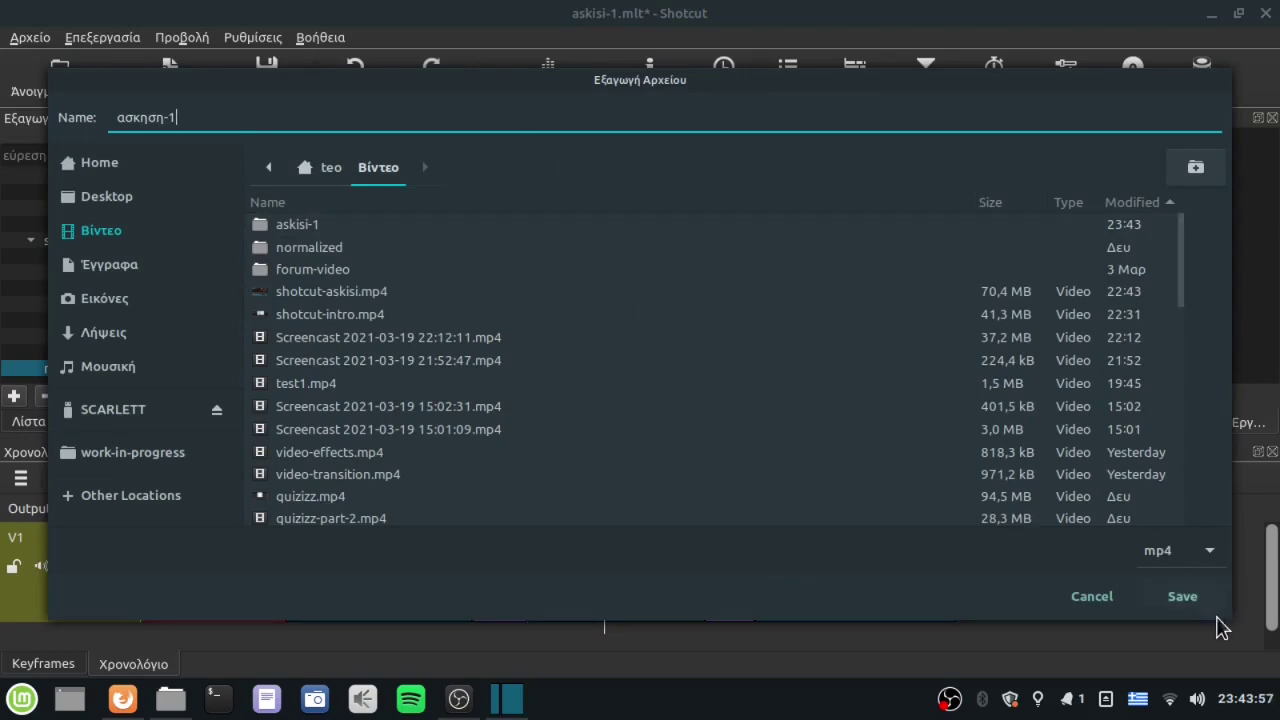
left_click(1184, 598)
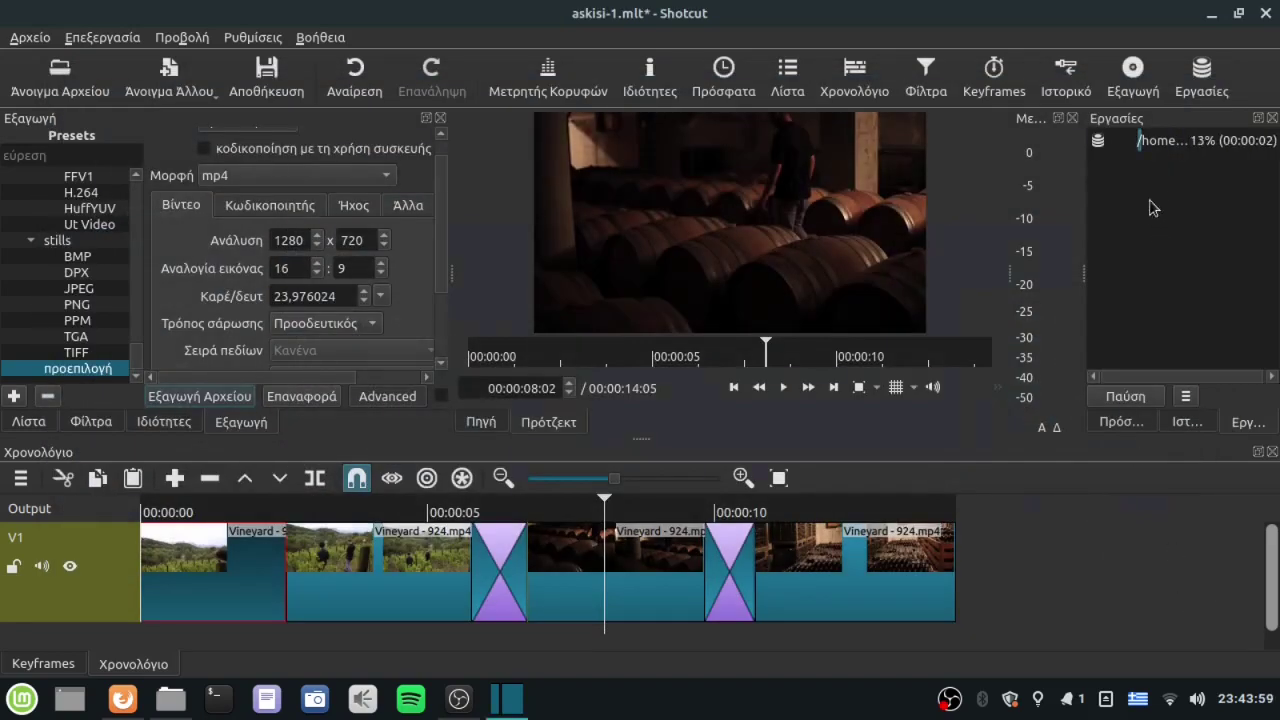
Open the finished export job's video in the source player, watch its titled opening and pause playback
left_click(1183, 146)
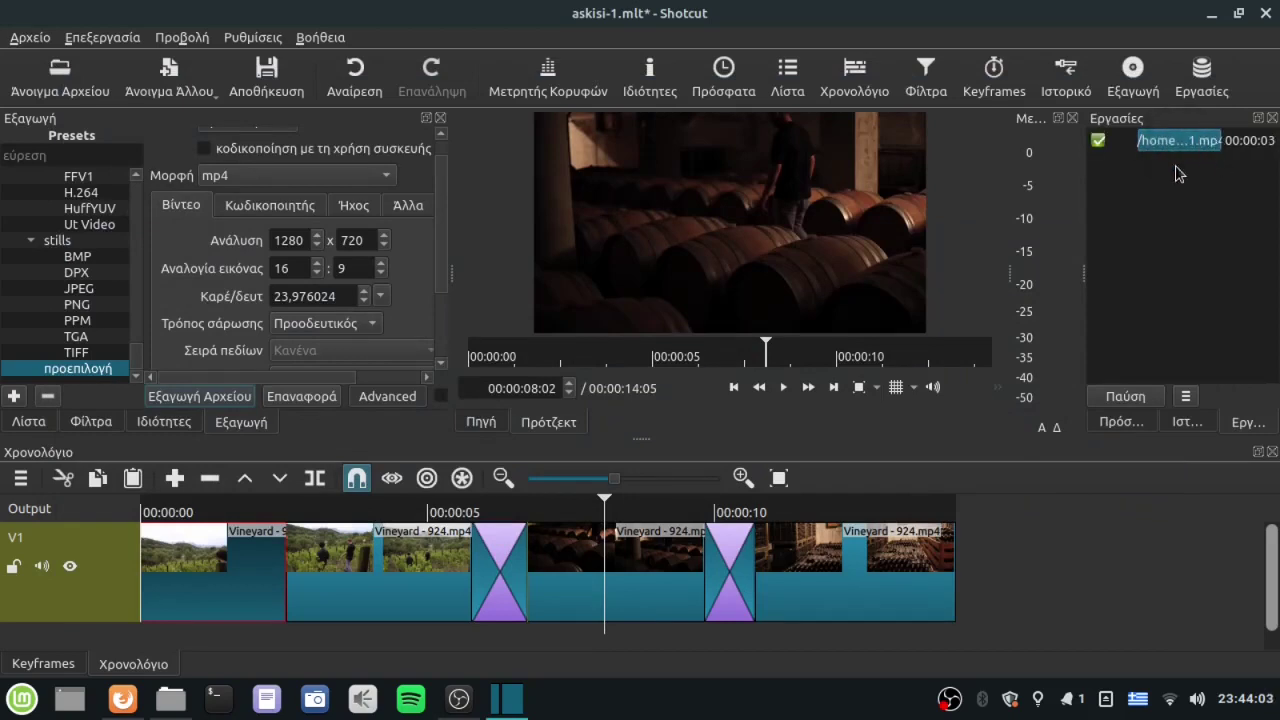
right_click(1174, 145)
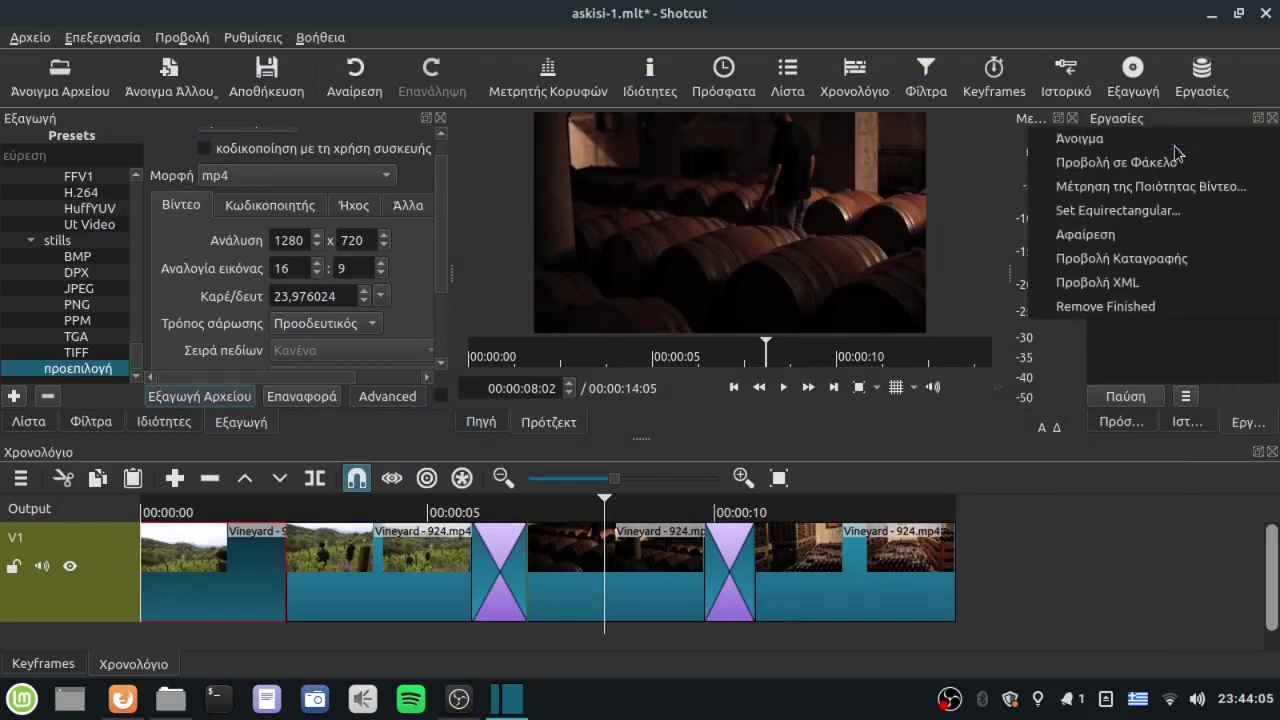
left_click(1108, 144)
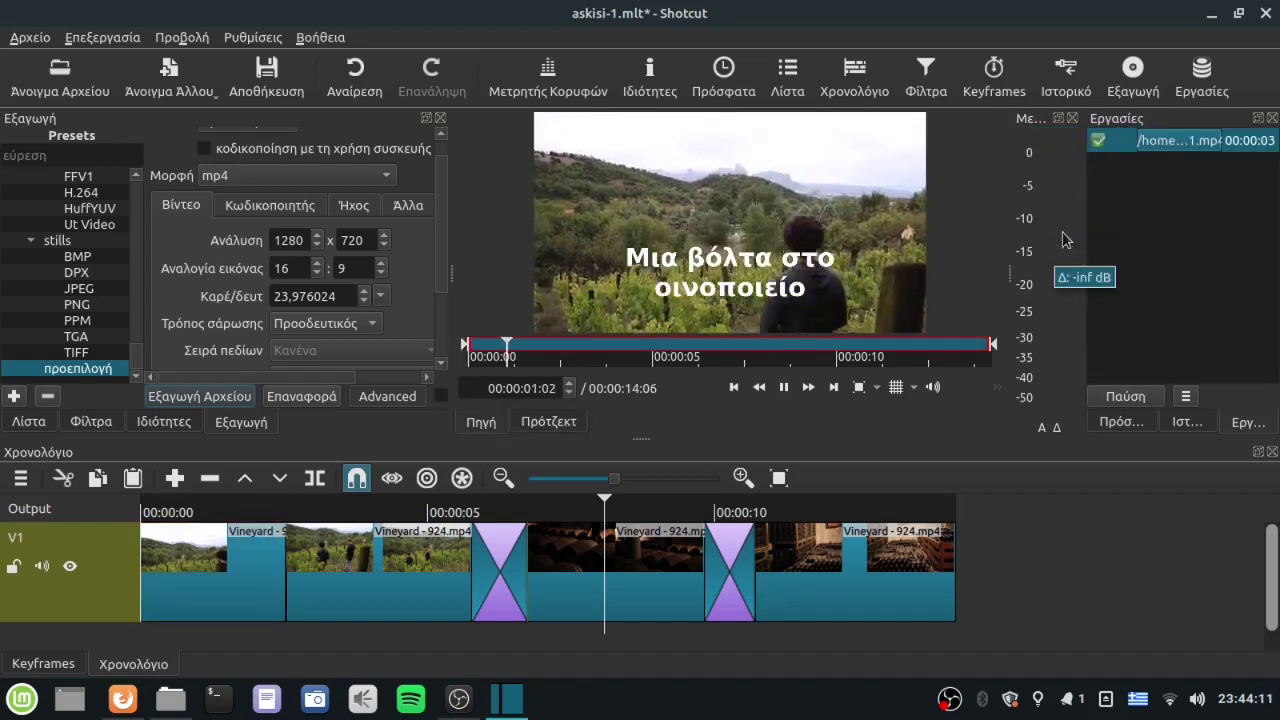
left_click(783, 387)
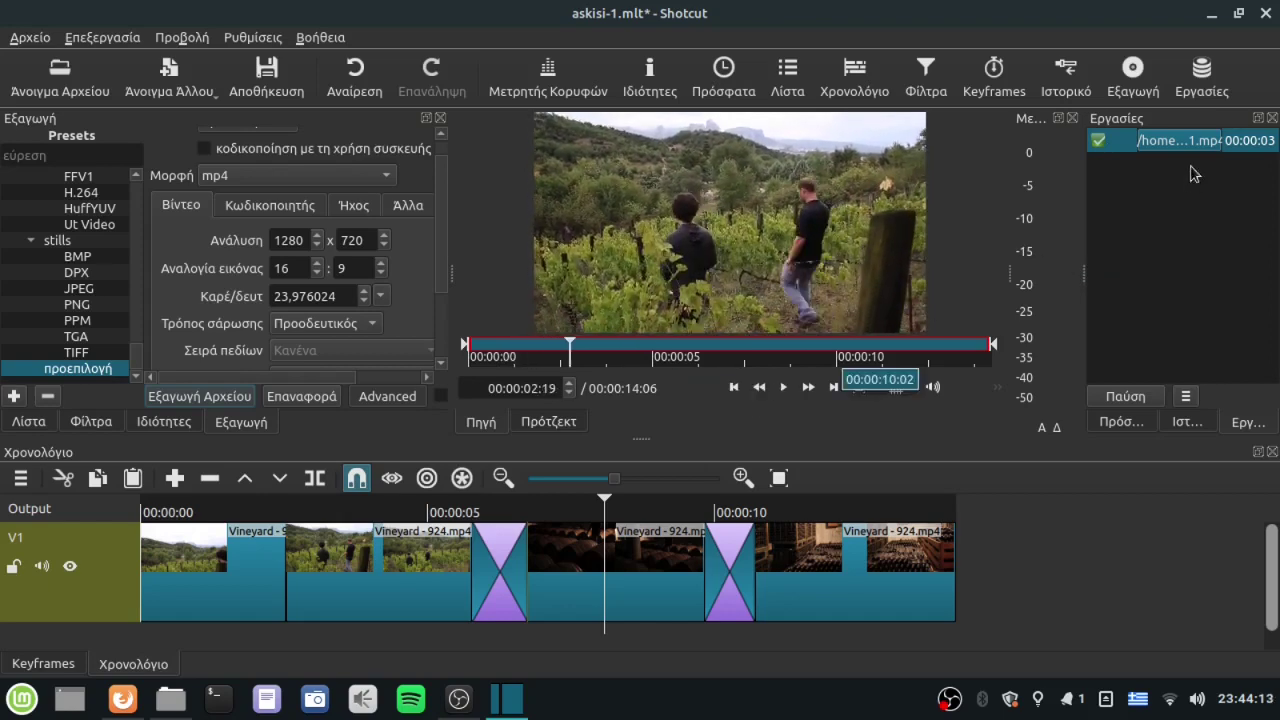
Show the exported video in its folder, play ασκηση-1.mp4 in the media player and close the player
right_click(1185, 140)
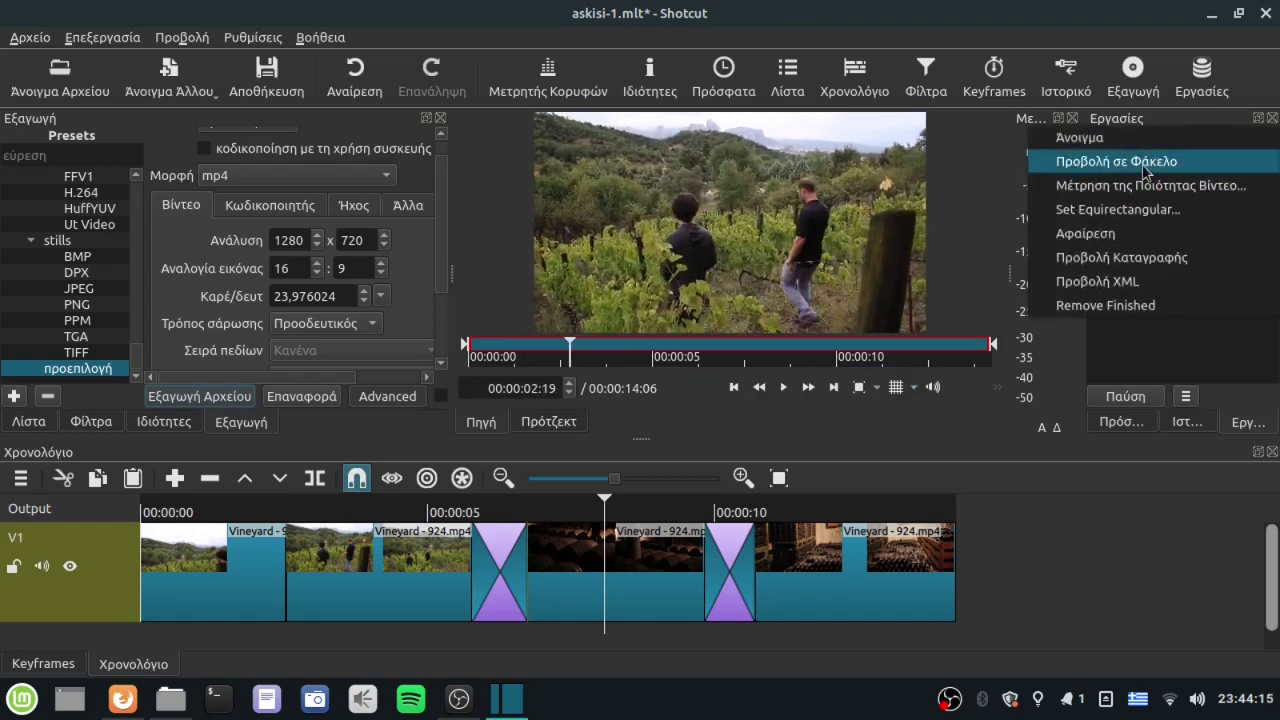
left_click(1142, 164)
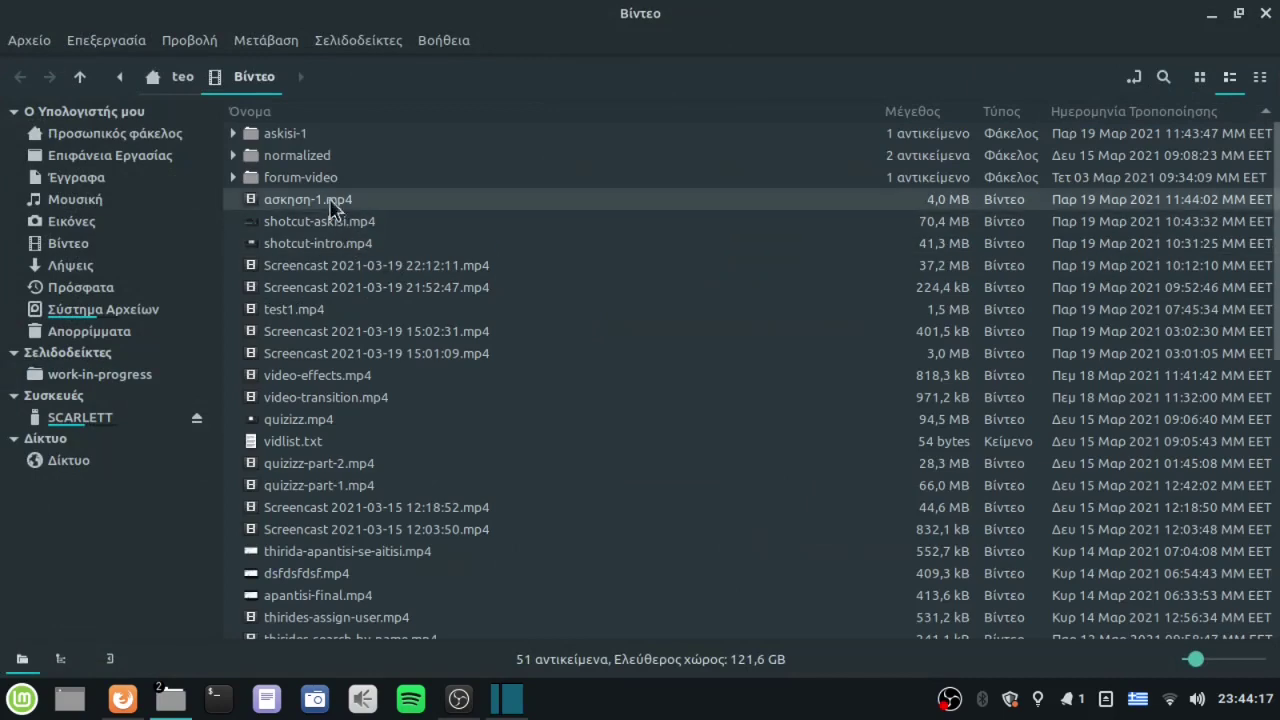
left_click(335, 203)
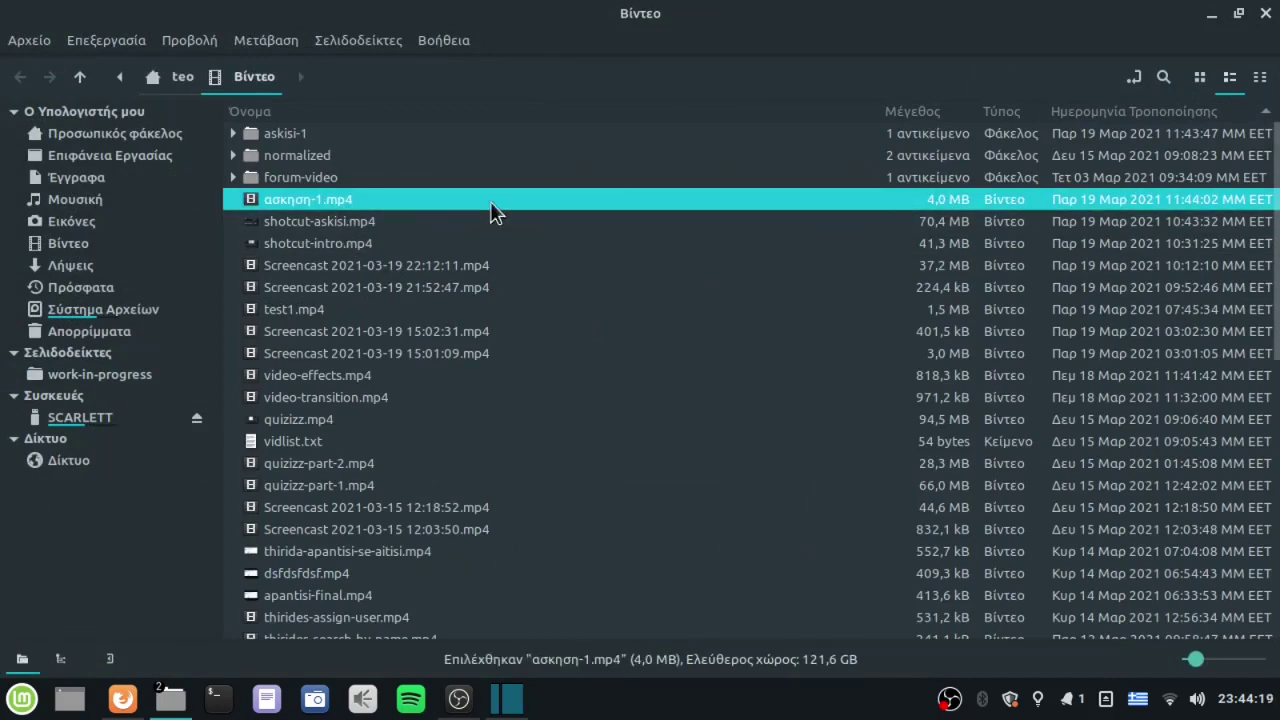
double_click(327, 202)
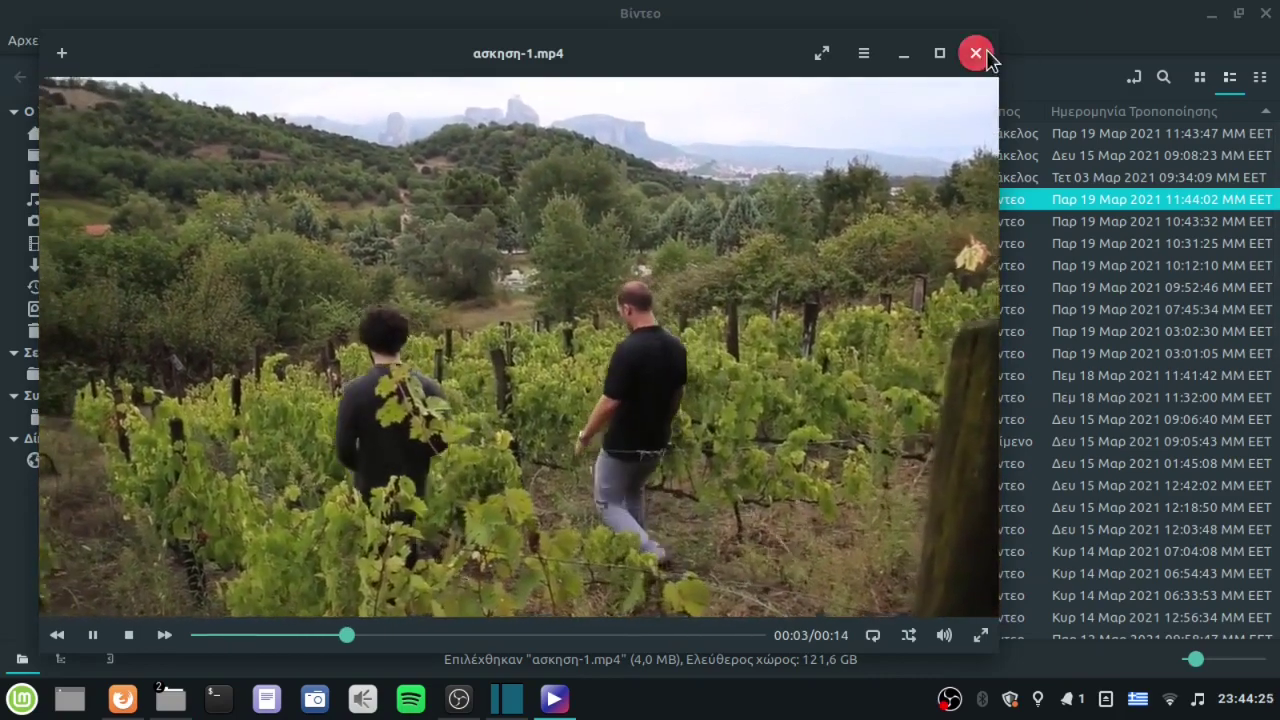
left_click(976, 52)
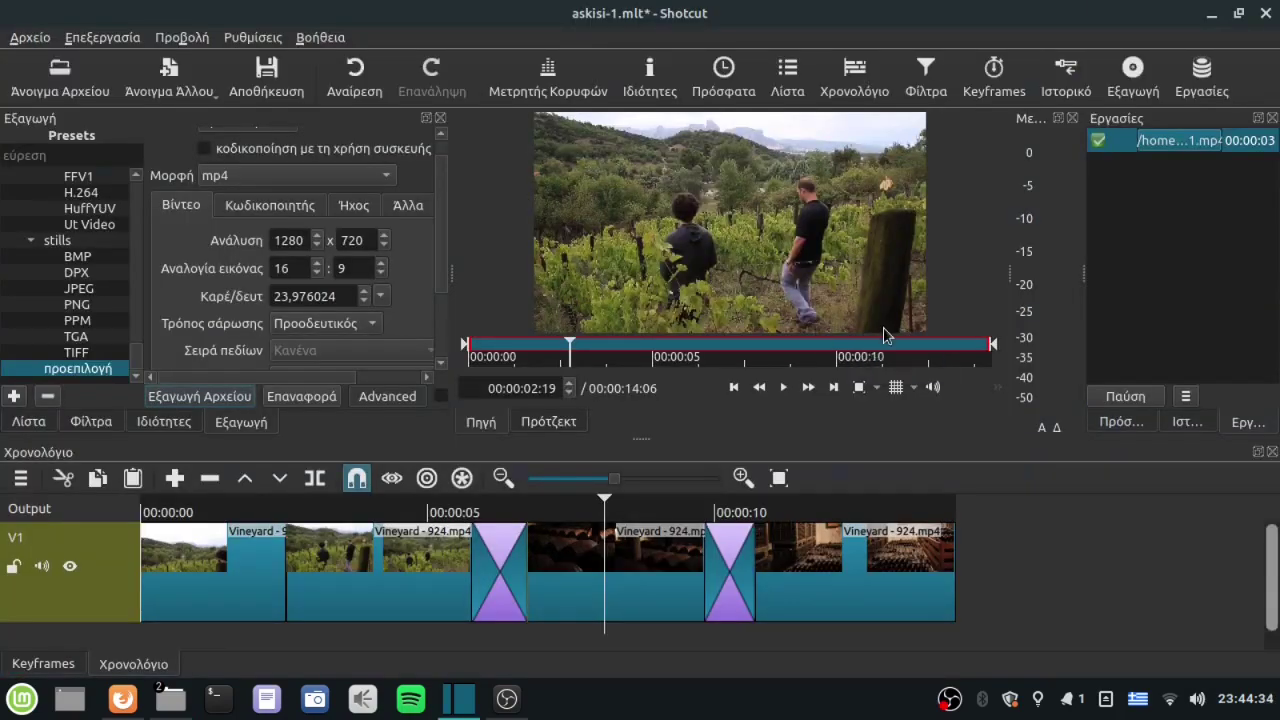